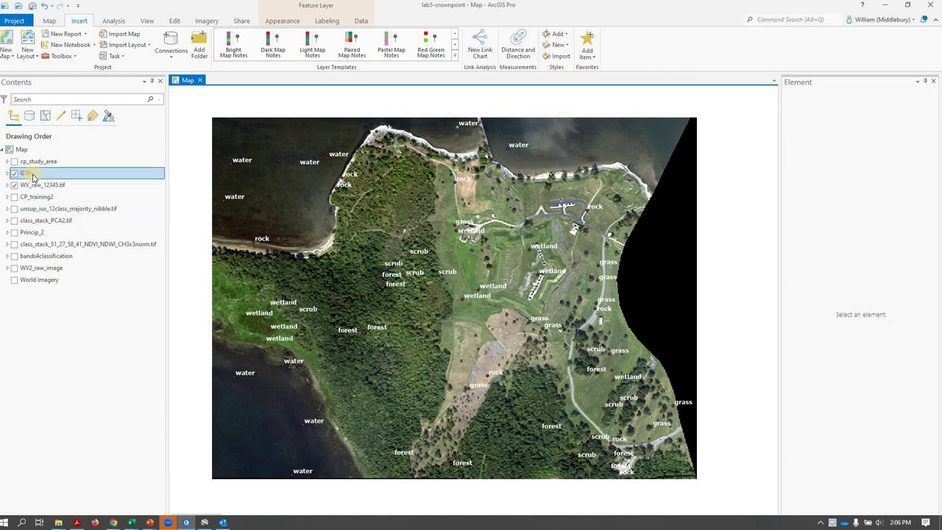
right_click(32, 177)
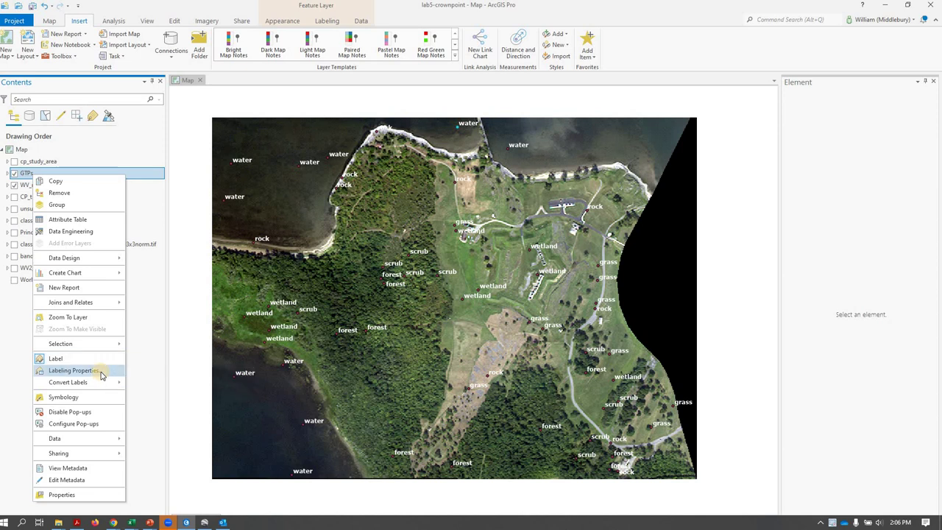
left_click(153, 325)
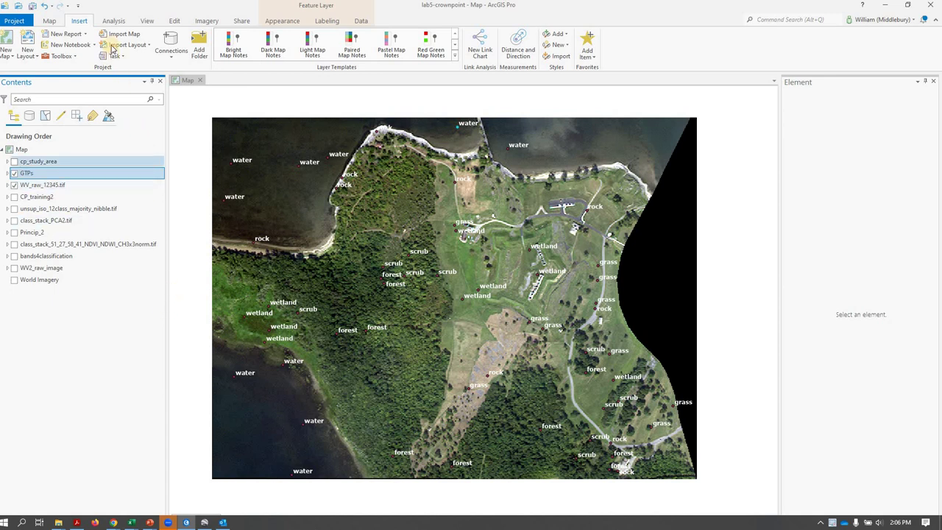
Step: Create an ANSI landscape Letter layout (8.5" x 11") and add a map frame with the 1:4,904 map view filling most of the page
left_click(27, 52)
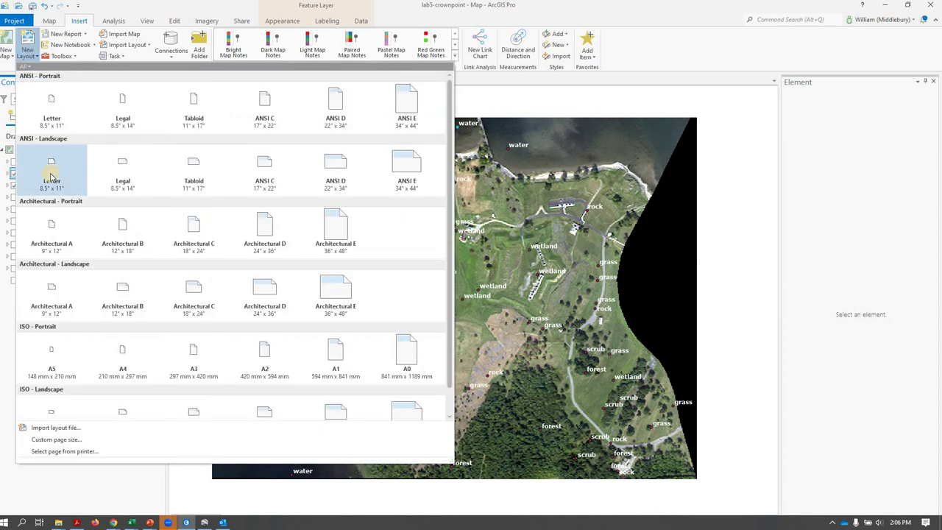
left_click(51, 177)
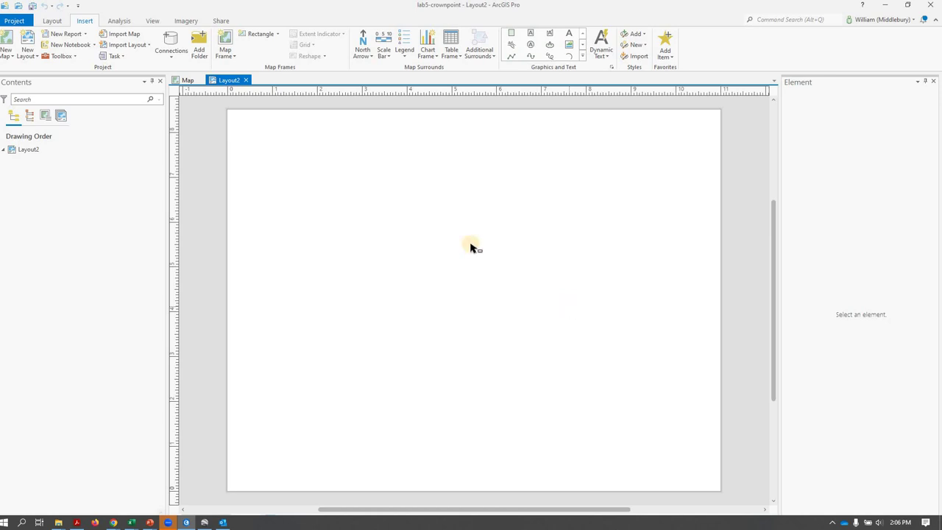
left_click(229, 57)
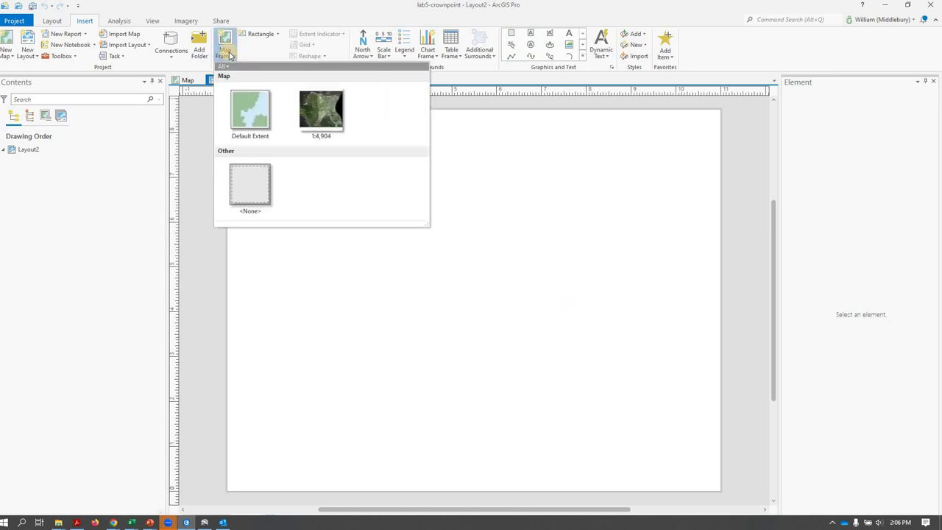
left_click(326, 125)
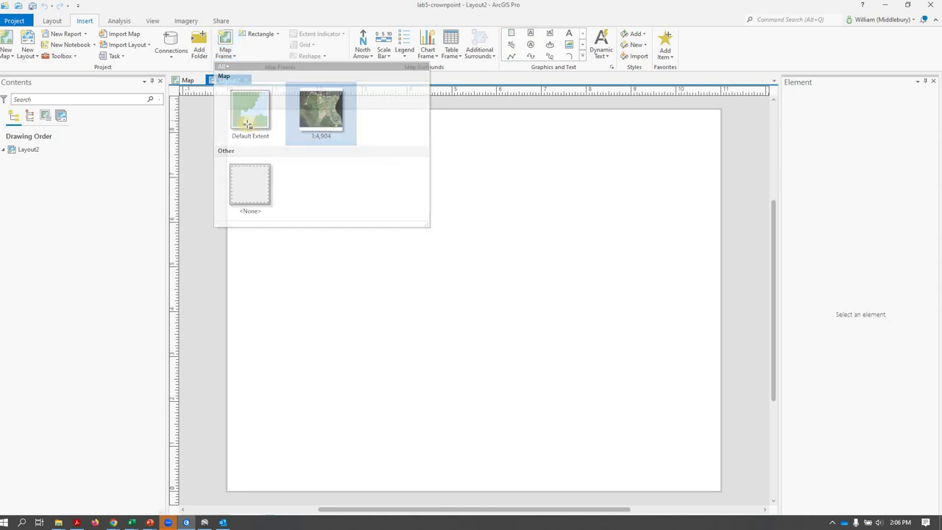
left_click_drag(241, 125, 706, 475)
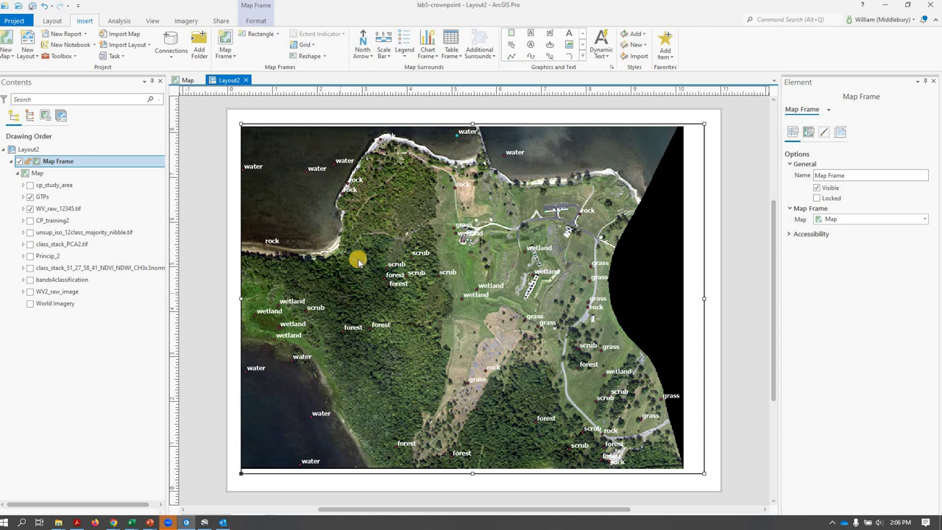
Step: Activate the map frame, reposition the imagery so it fills the frame, and close the activation
right_click(363, 235)
left_click(384, 241)
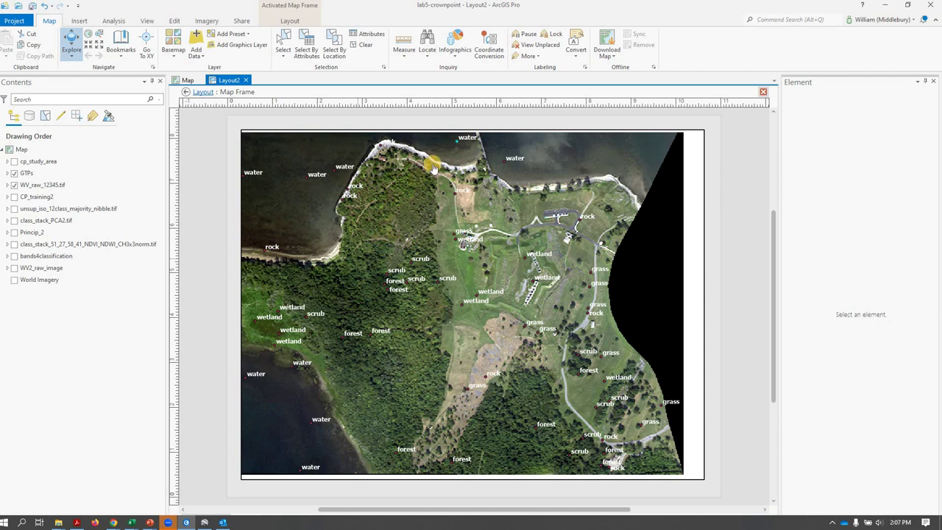
scroll(441, 254, "up", 1)
scroll(437, 248, "down", 1)
mouse_move(420, 248)
left_mouse_down()
mouse_move(442, 252)
mouse_move(374, 184)
mouse_move(431, 254)
left_mouse_up()
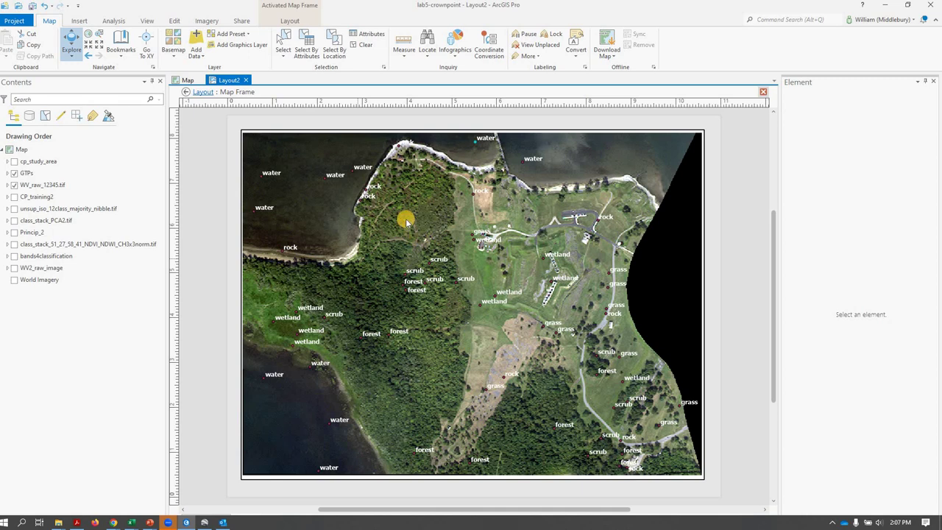
right_click(407, 221)
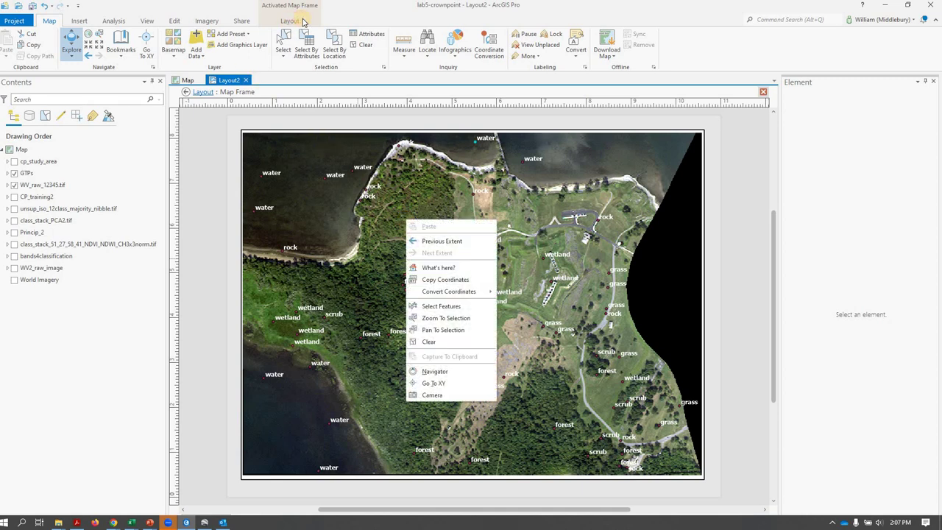
left_click(303, 22)
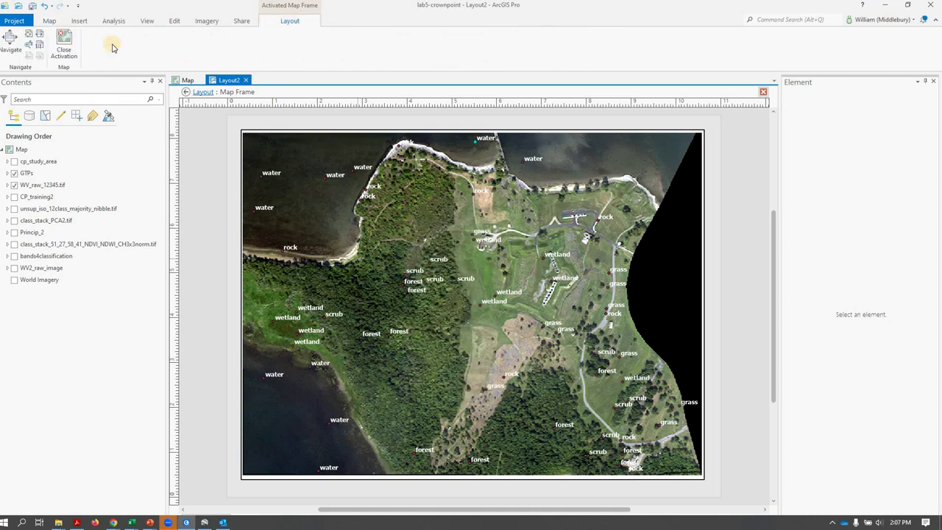
left_click(65, 47)
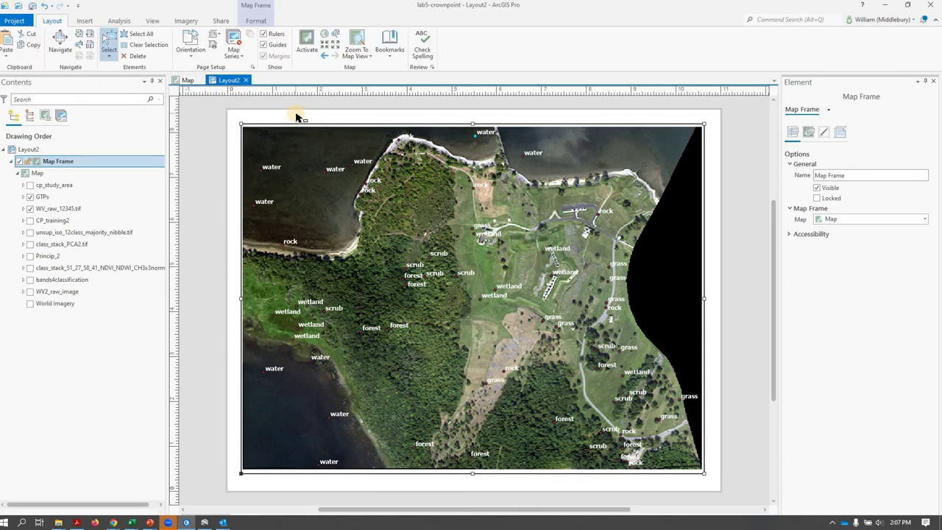
Step: Draw a tall rectangle graphic over the black no-data area along the map's eastern edge
left_click(85, 21)
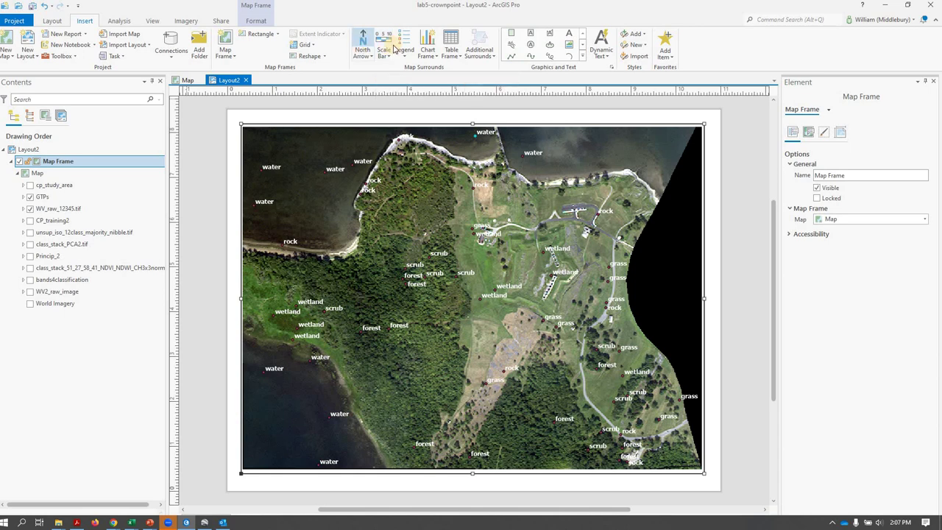
left_click(581, 45)
left_click(531, 48)
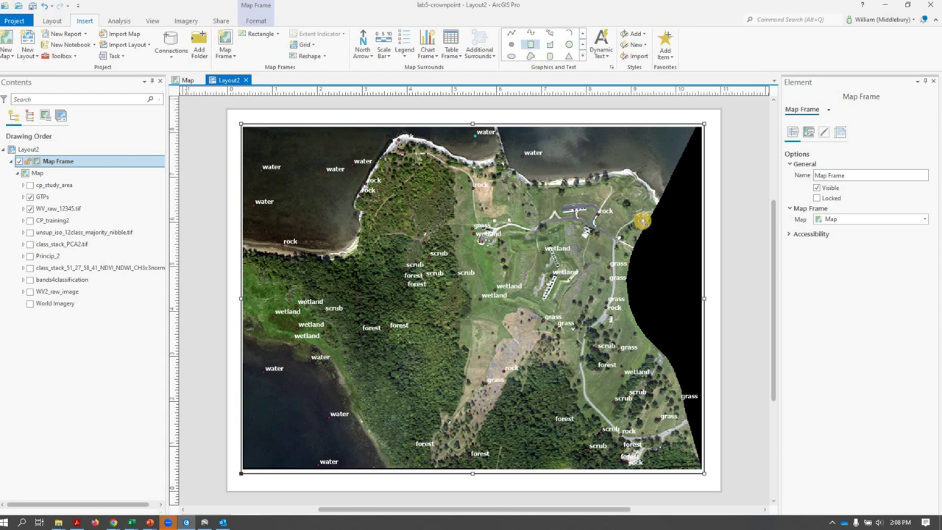
left_click_drag(643, 241, 695, 326)
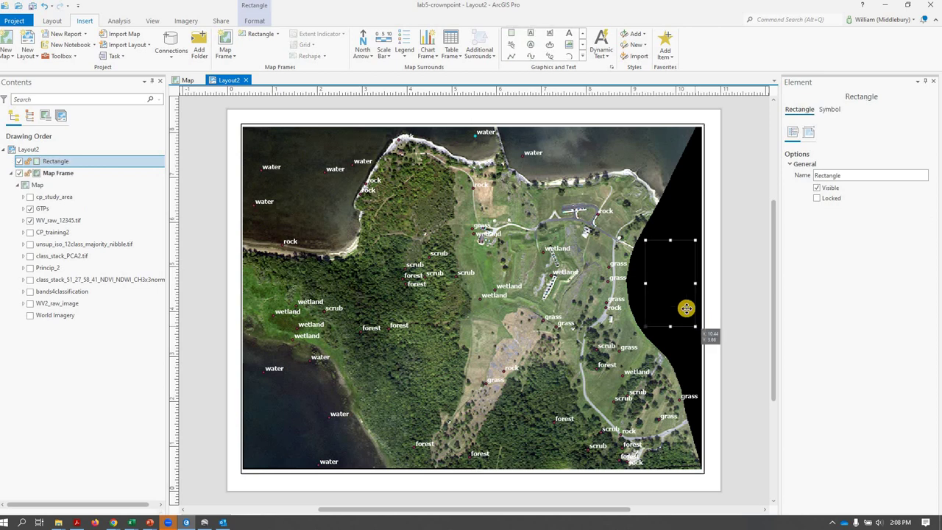
Step: Give the rectangle a white fill and a 2 pt gray outline, and apply the symbol changes
right_click(688, 312)
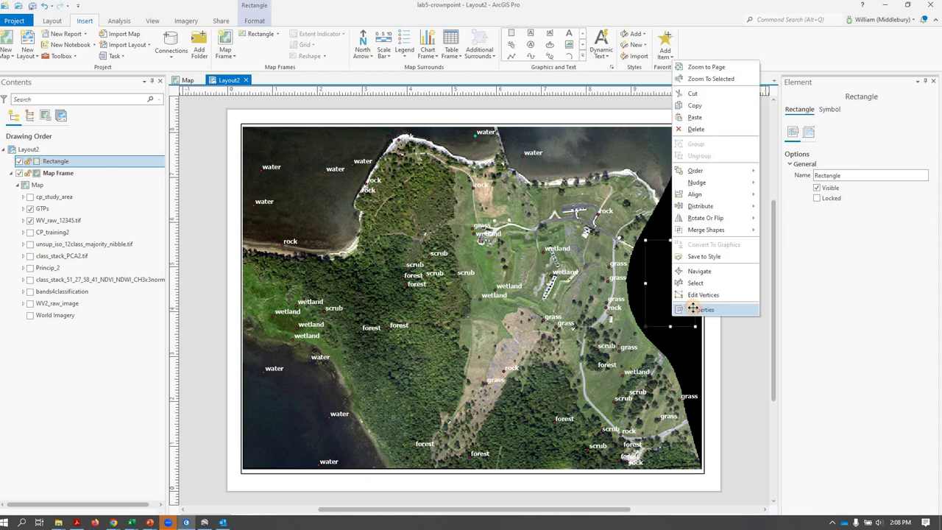
left_click(692, 309)
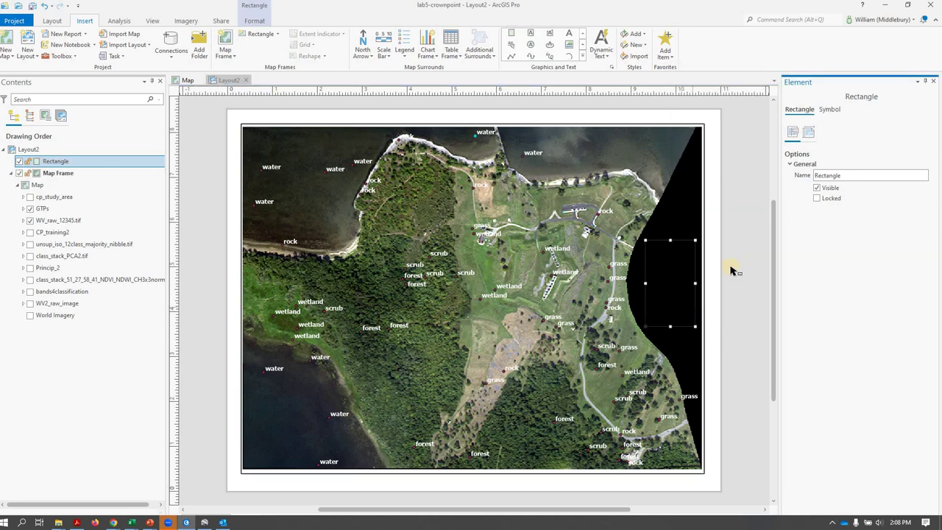
left_click(808, 133)
left_click(830, 109)
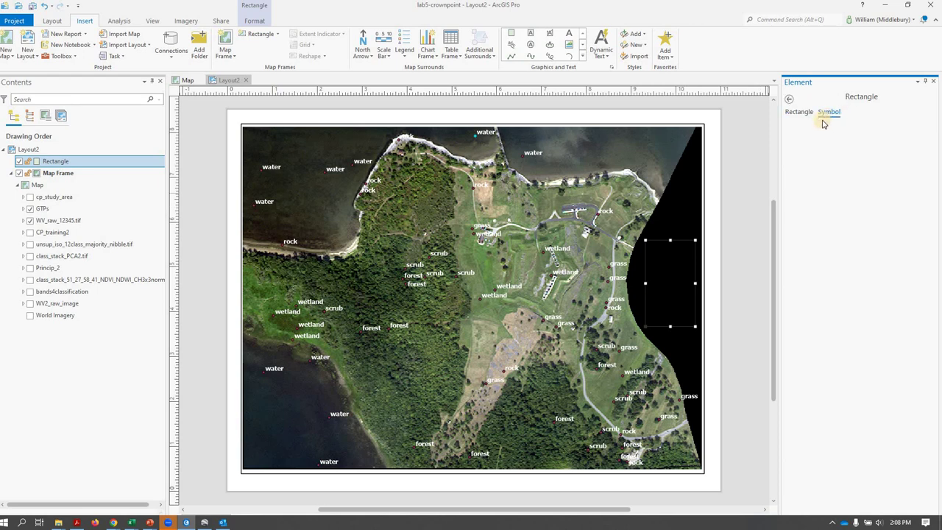
left_click(928, 163)
left_click(819, 177)
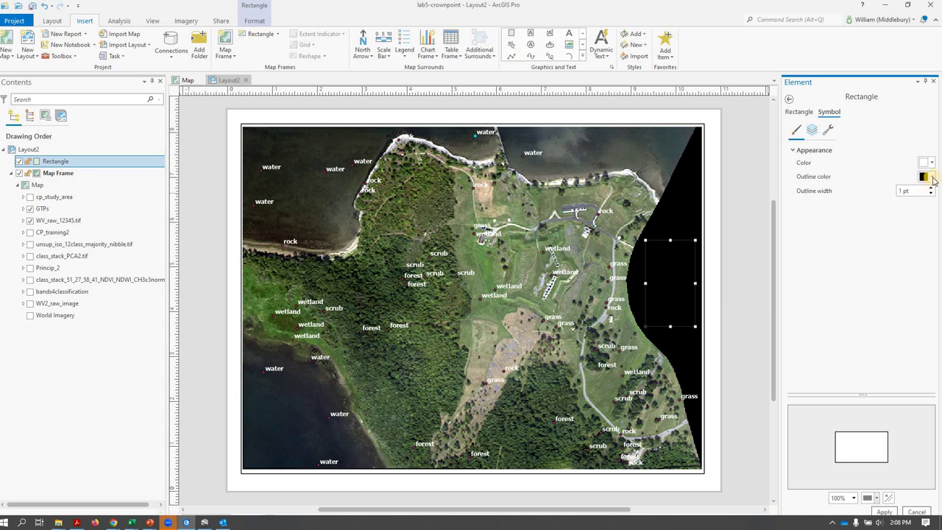
left_click(932, 178)
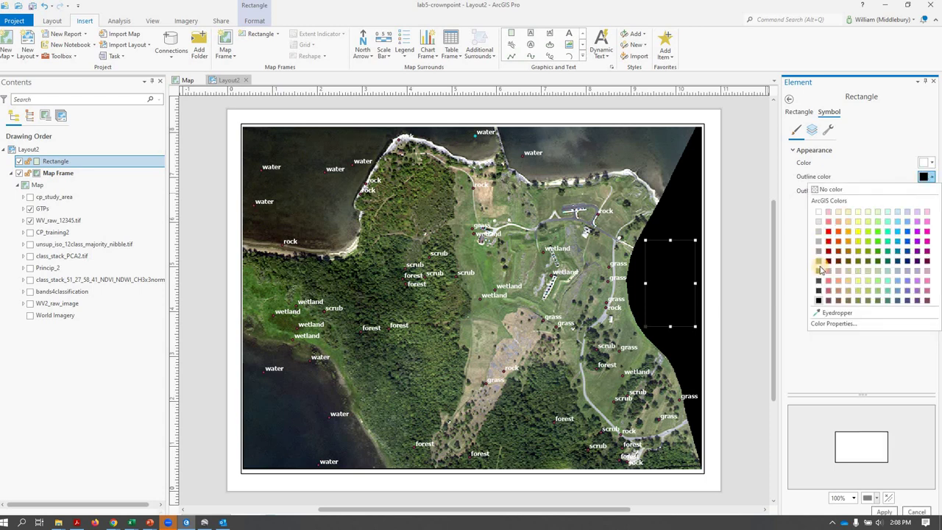
left_click(819, 271)
left_click(932, 177)
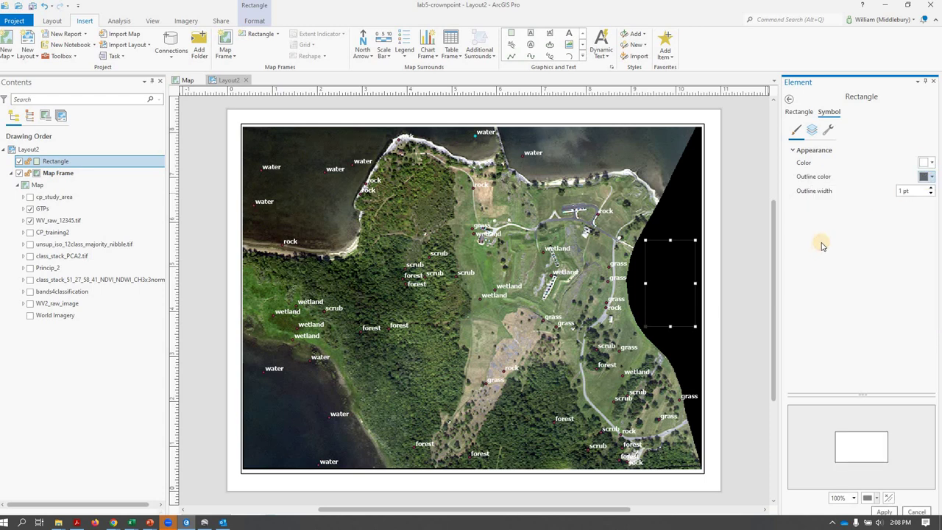
left_click(914, 214)
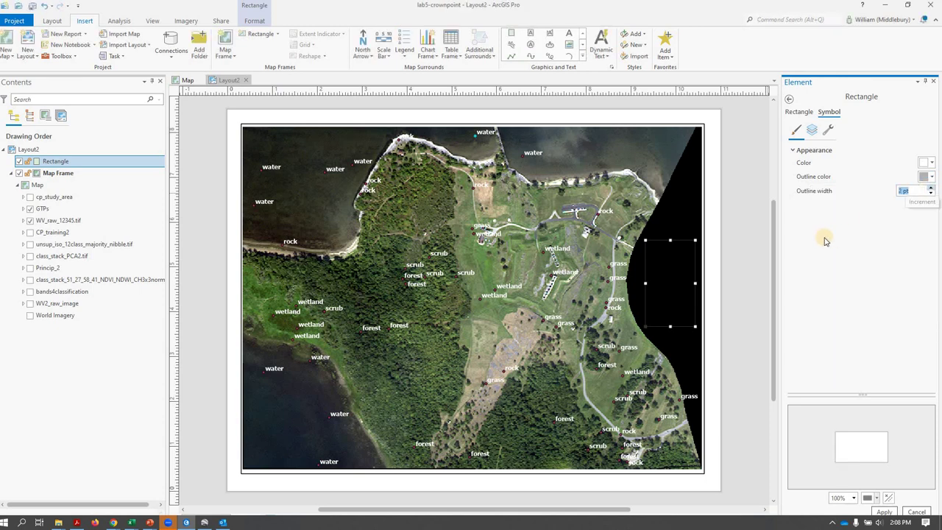
left_click(884, 511)
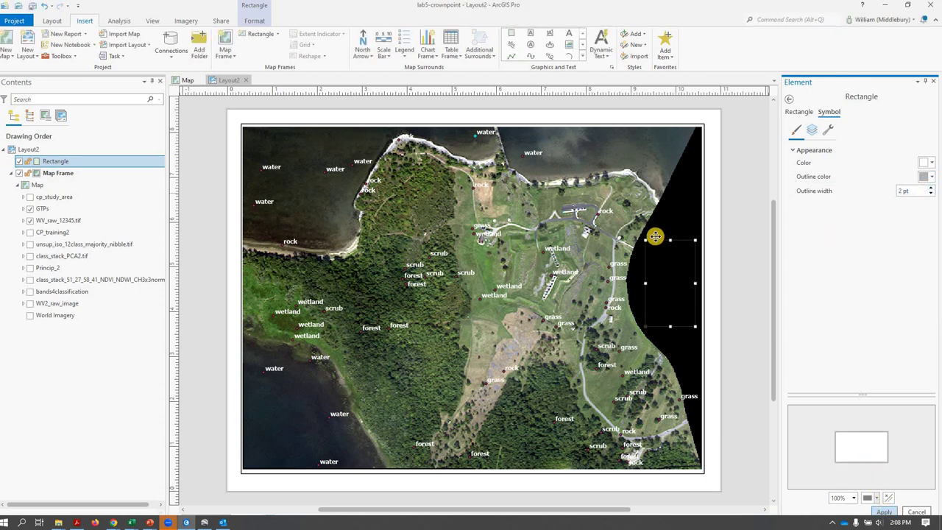
Step: Add a north arrow about 0.43 in wide and 0.99 in high inside the upper part of the white rectangle
left_click(363, 50)
left_click(369, 108)
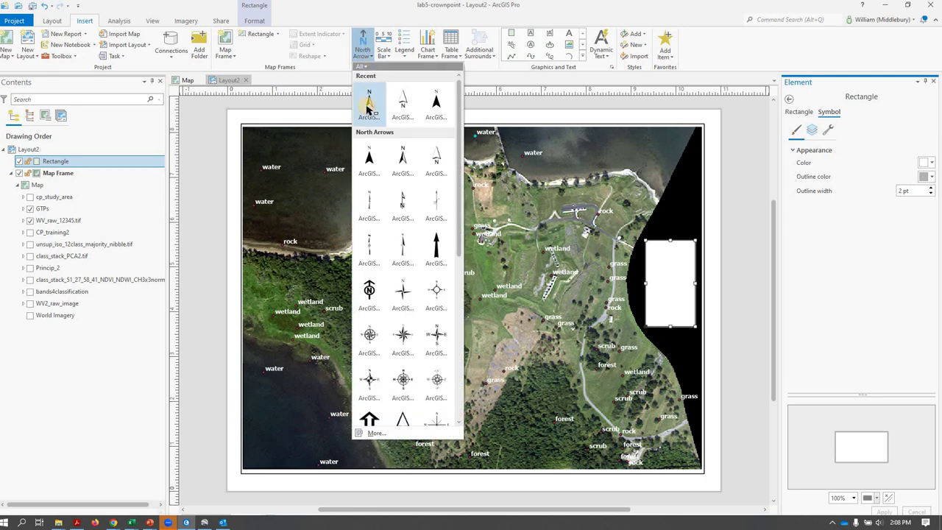
left_click_drag(661, 248, 679, 291)
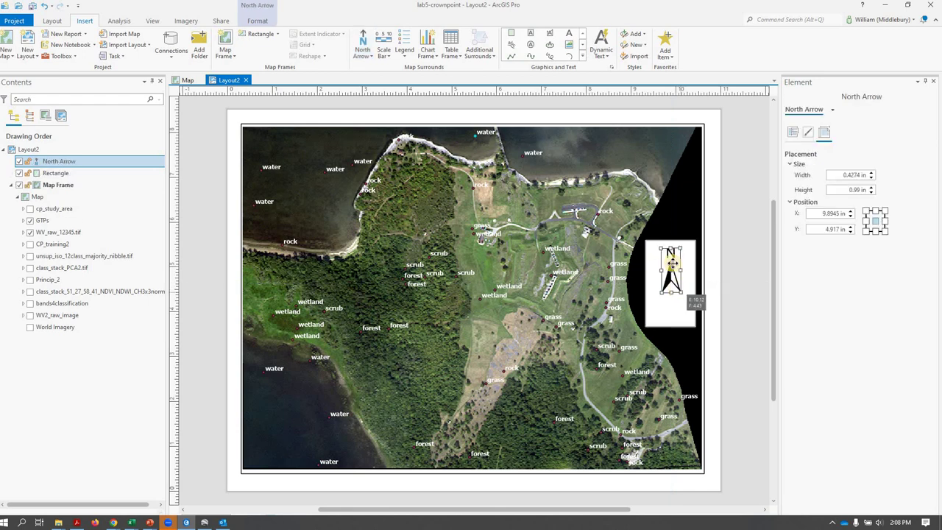
Step: Add an imperial Single Division Scale Bar about 0.92 in wide below the north arrow in the white rectangle
left_click(384, 53)
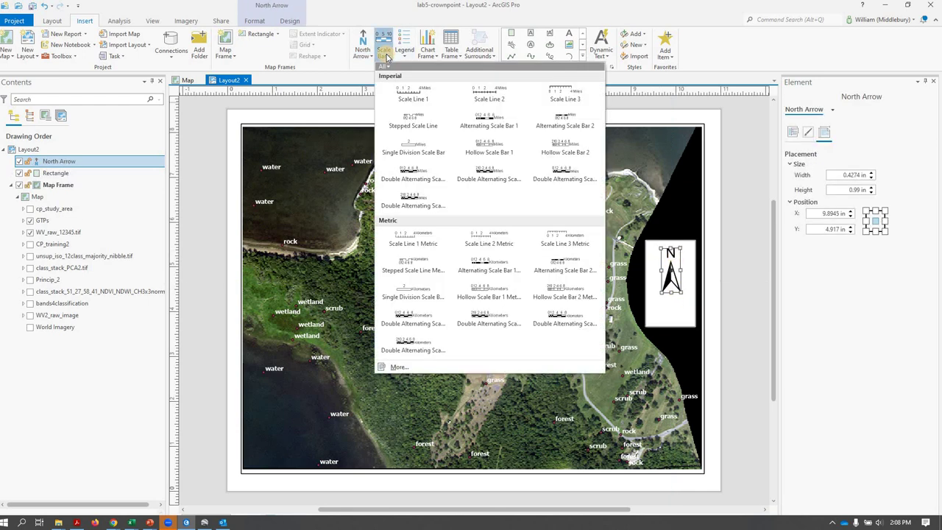
left_click(414, 154)
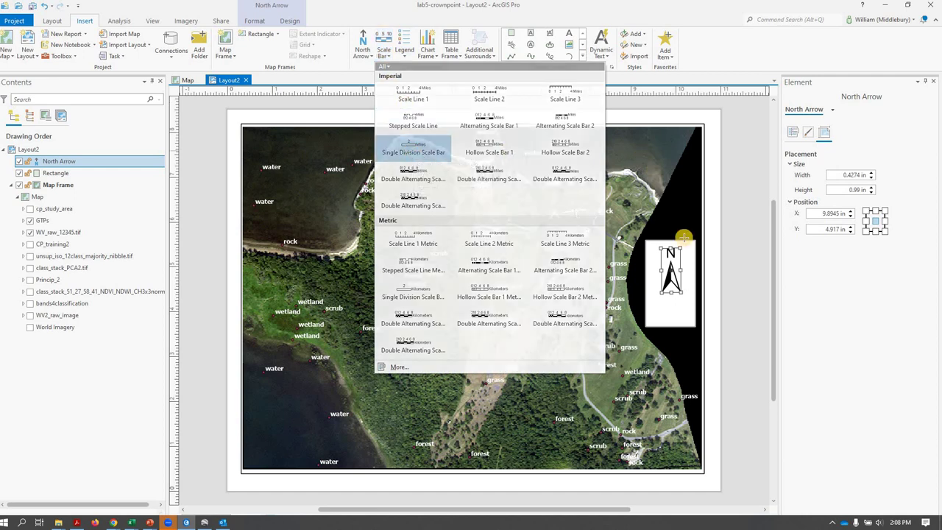
mouse_move(647, 306)
left_mouse_down()
mouse_move(690, 319)
mouse_move(676, 311)
left_mouse_up()
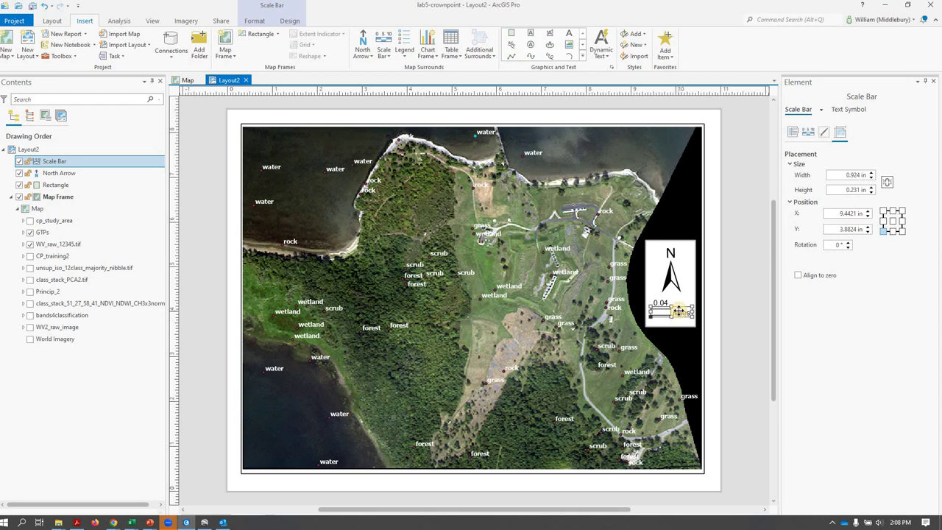
Step: Change the scale bar's map units to Meters and widen the bar to a 50-meter division within the white rectangle
right_click(668, 317)
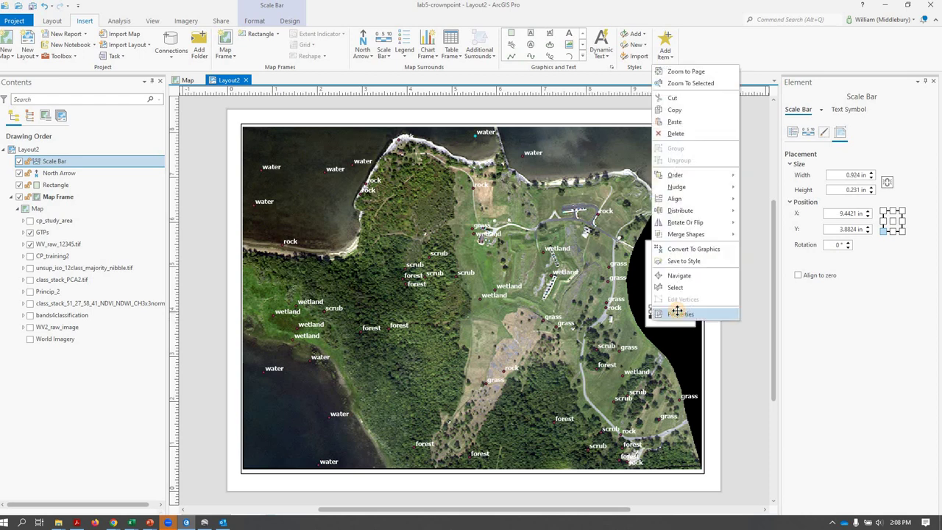
left_click(672, 311)
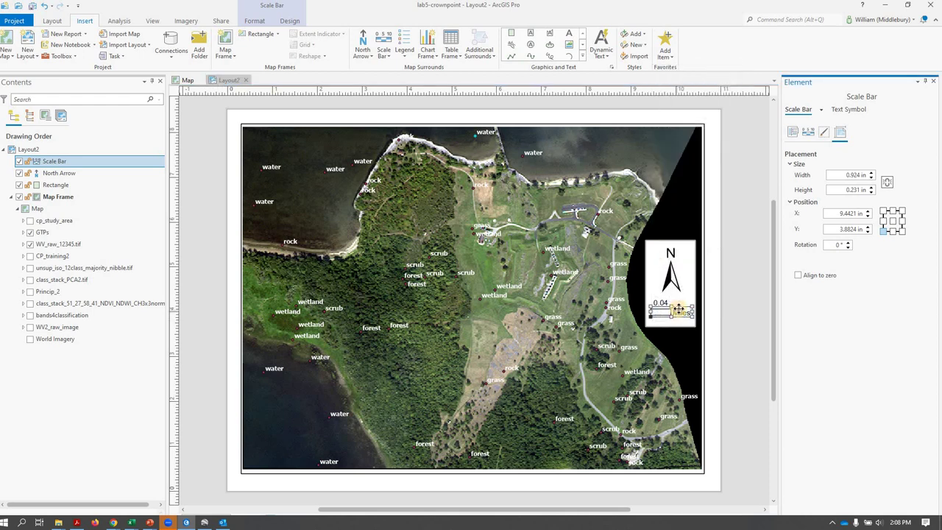
left_click(823, 136)
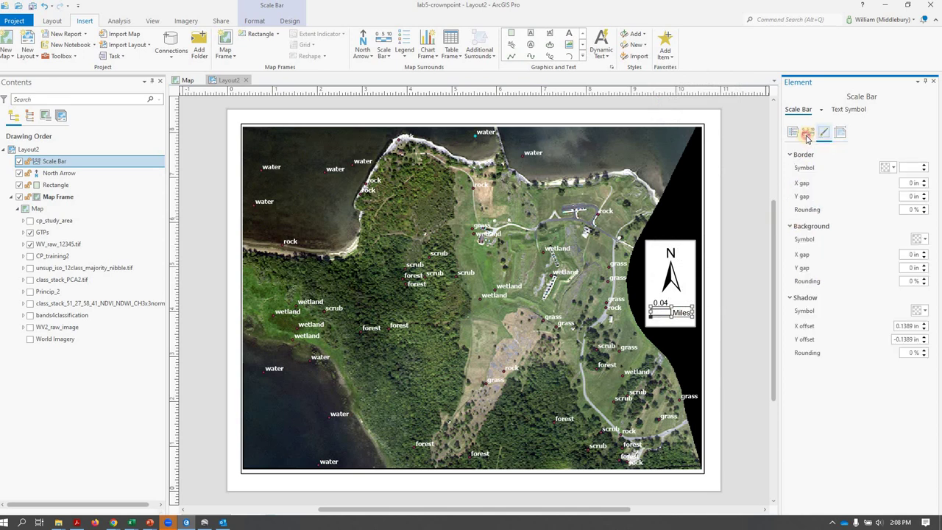
left_click(792, 134)
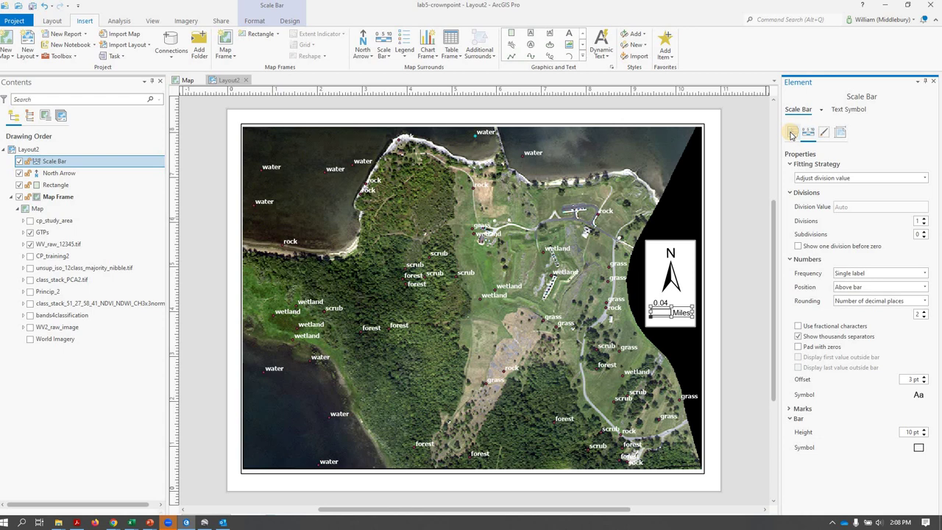
left_click(793, 134)
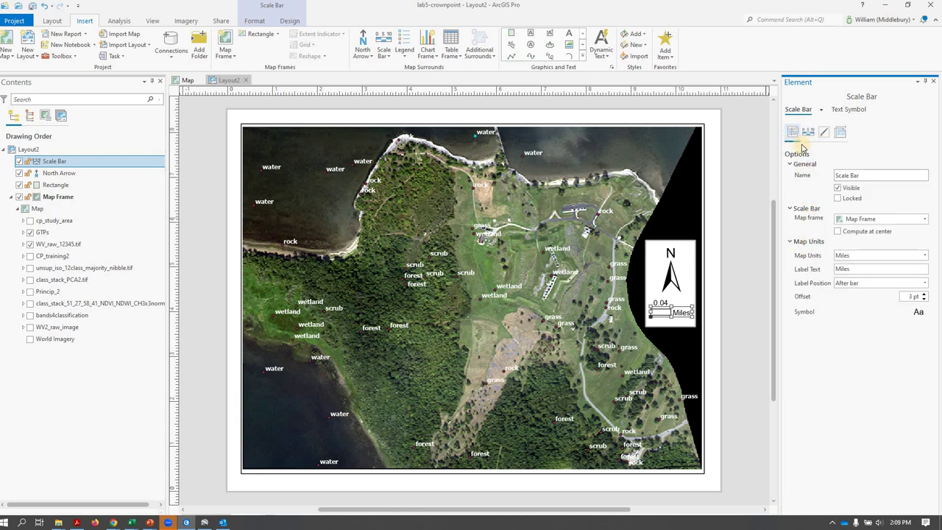
left_click(924, 258)
left_click(905, 277)
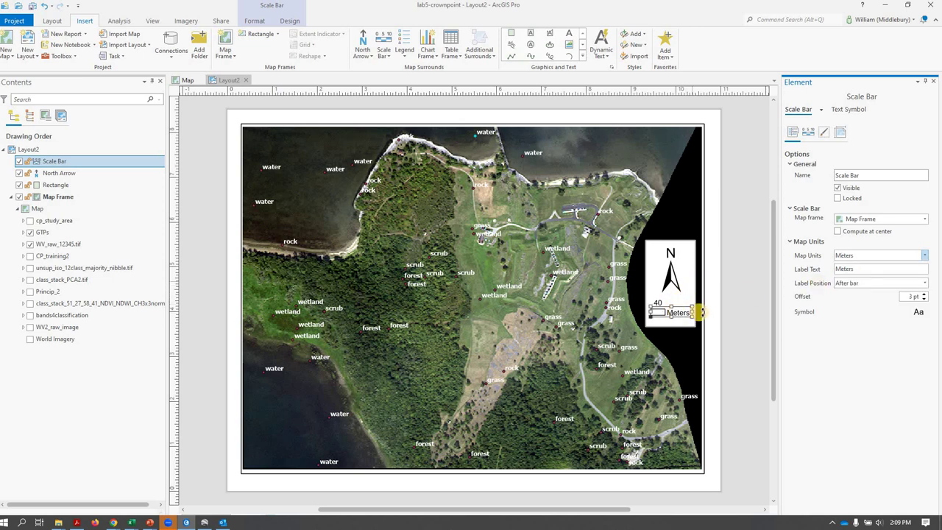
left_click(654, 313)
left_click_drag(662, 314, 672, 311)
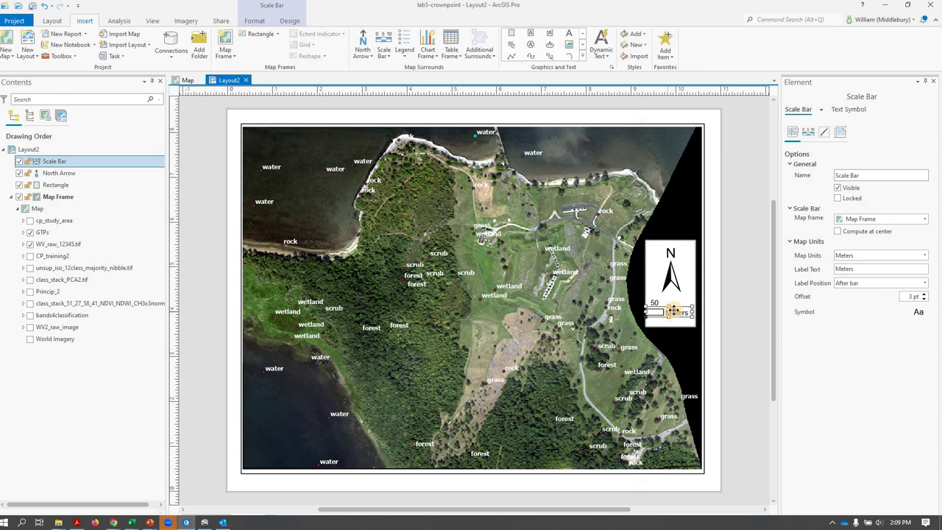
Step: Add a rectangle text box about 3.23 in wide and 0.55 in high in the map frame's upper-left corner, reading "Crown oint GTPs"
left_click(759, 349)
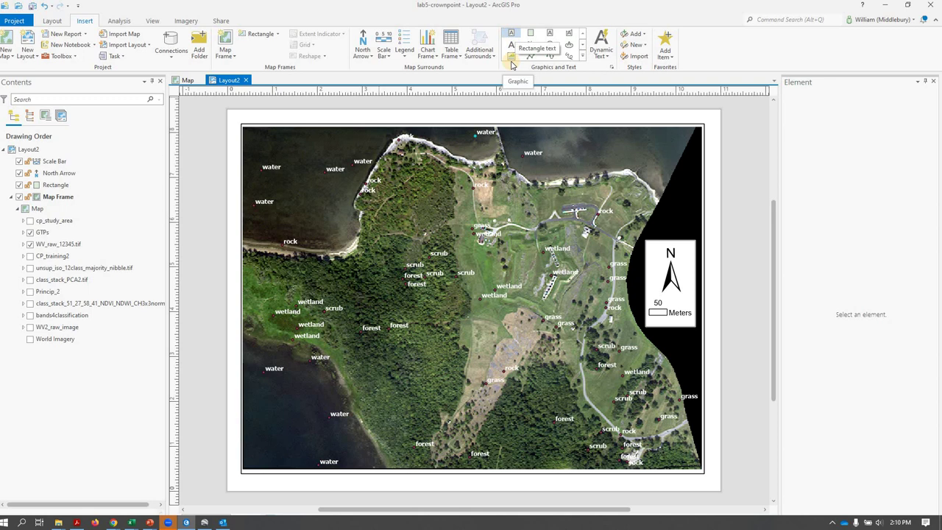
left_click(512, 34)
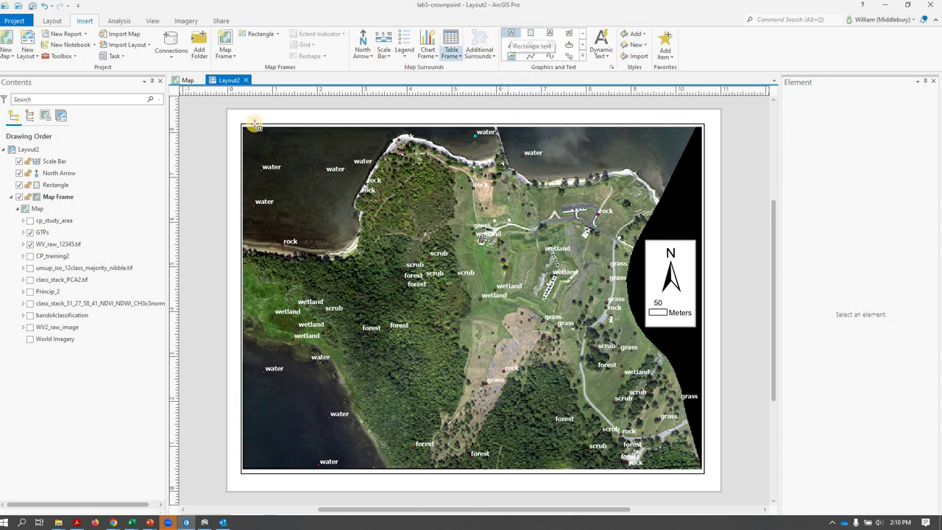
left_click_drag(243, 126, 387, 149)
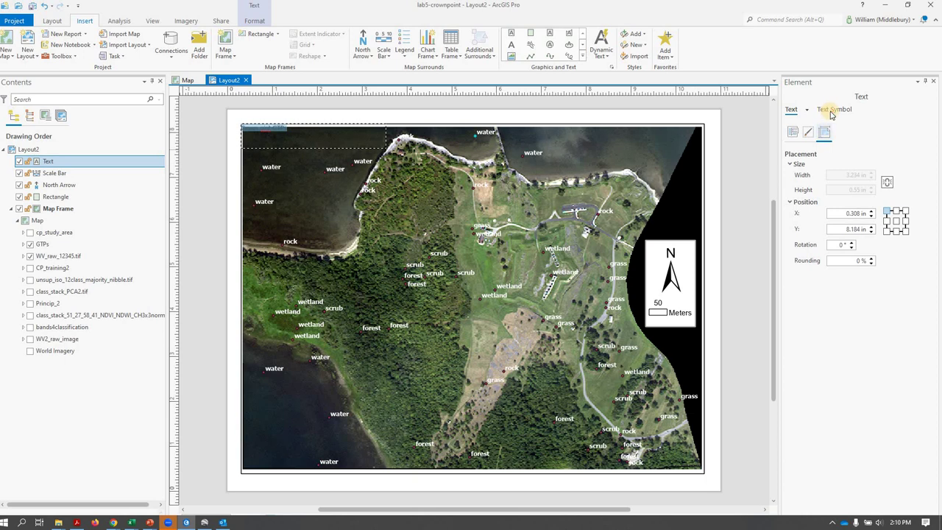
left_click(858, 192)
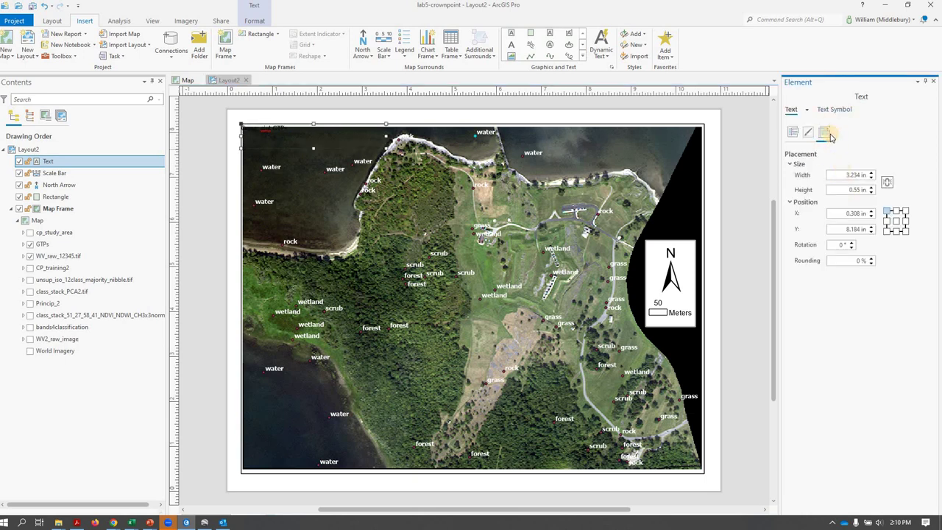
Step: Set the title's text symbol to 28 pt with a white fill color and a white outline color, and apply the changes
left_click(841, 111)
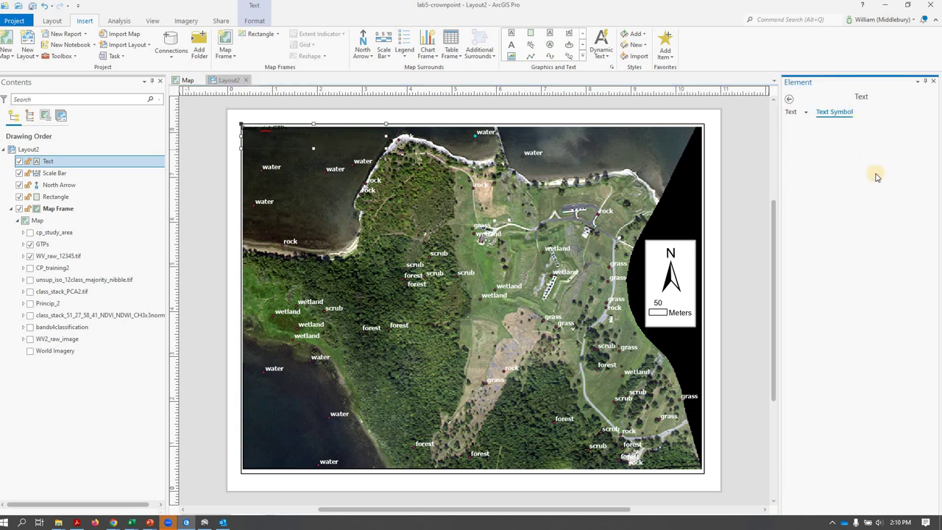
type("28")
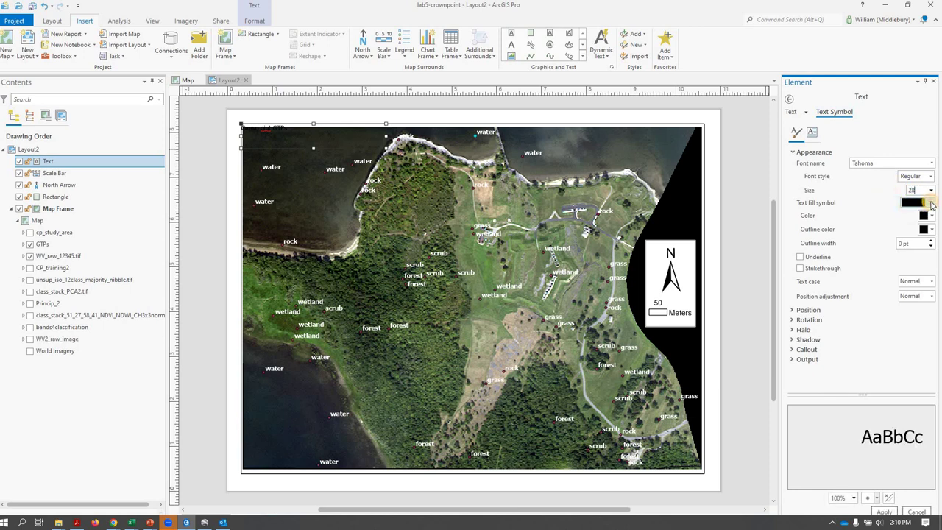
left_click(931, 205)
left_click(926, 220)
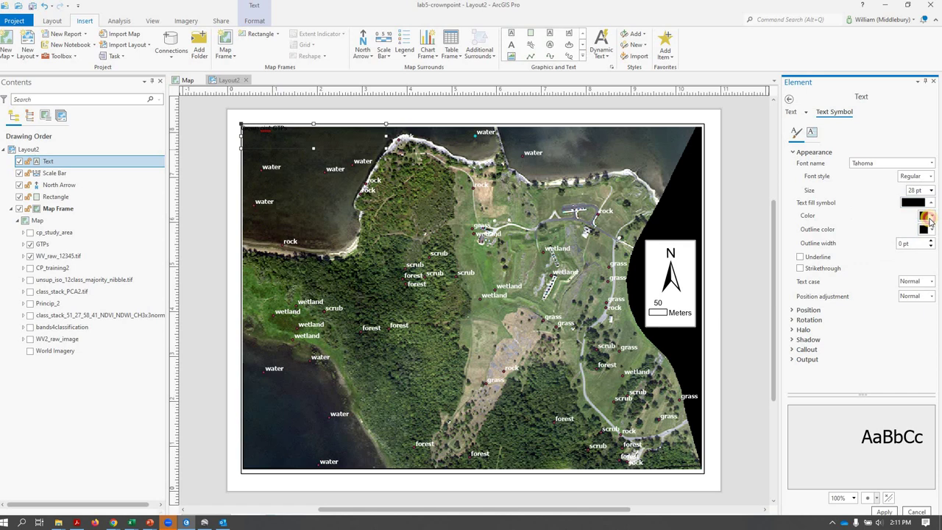
left_click(931, 216)
left_click(819, 252)
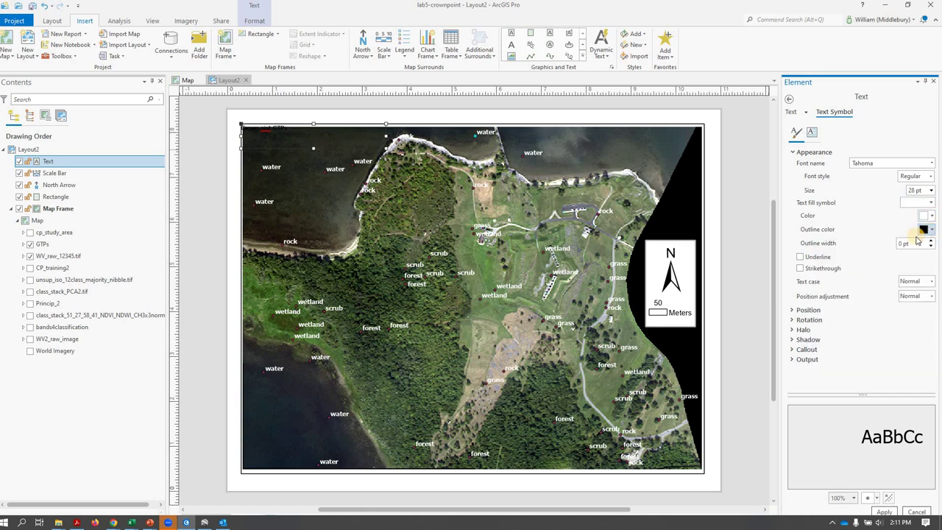
left_click(931, 230)
left_click(819, 265)
left_click(886, 514)
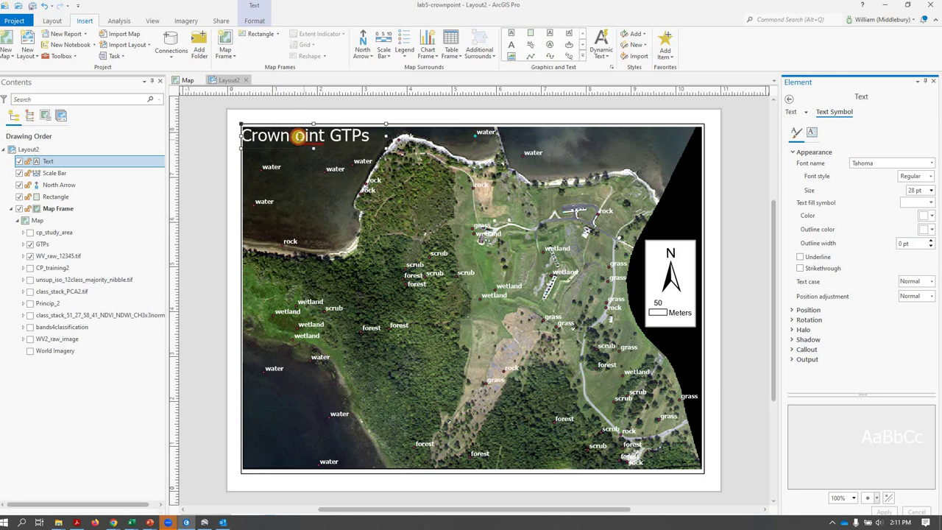
Step: Correct the title to "Crown Point GTPs" and move it slightly inward to about X 0.45 in, Y 8.06 in
left_click(298, 136)
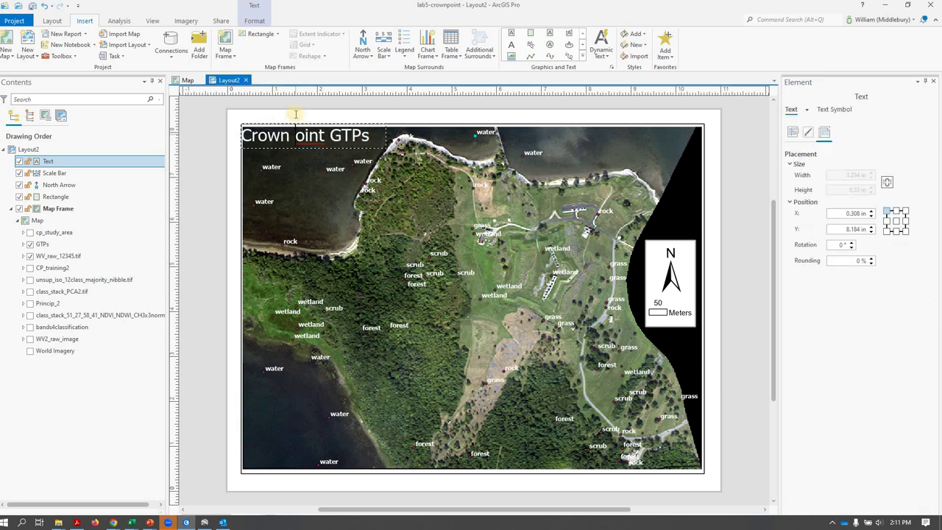
type("P")
key("Escape")
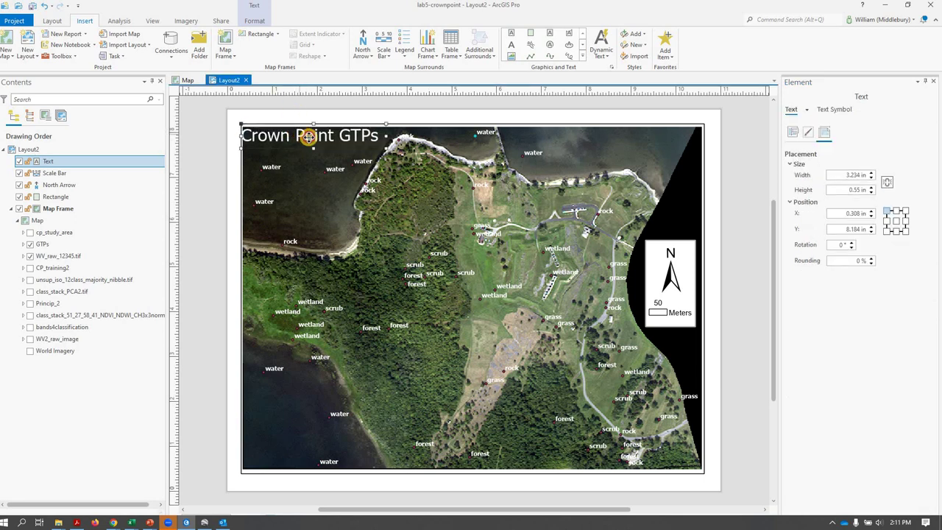
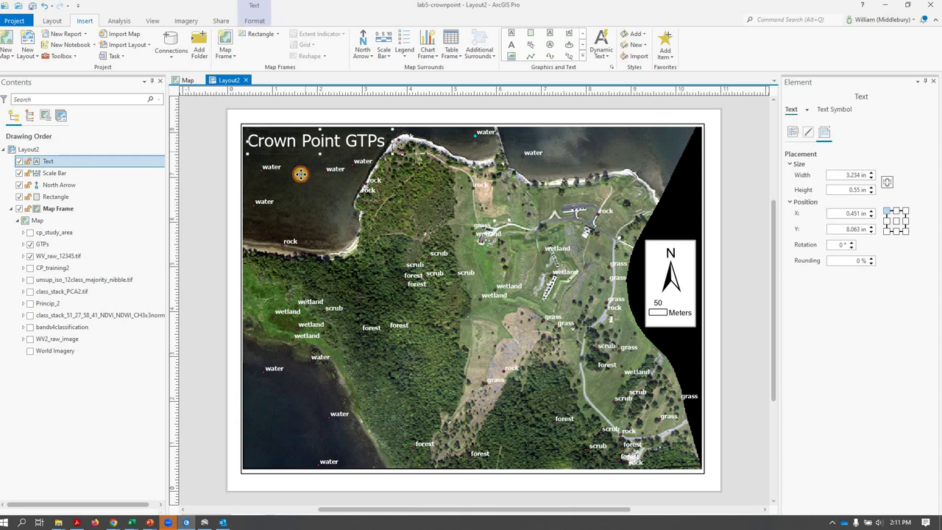
Step: Add a Black Mixed Vertical Label Grid to the map frame
left_click(279, 140)
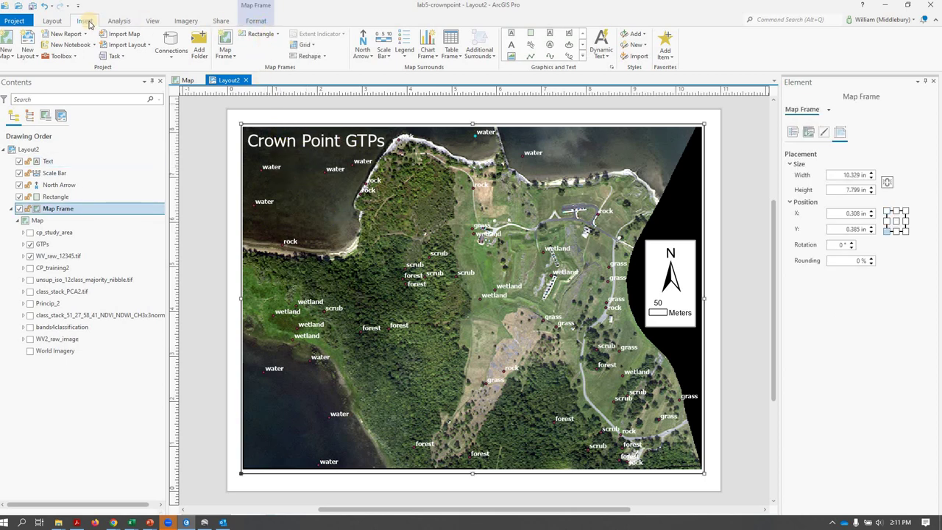
left_click(307, 49)
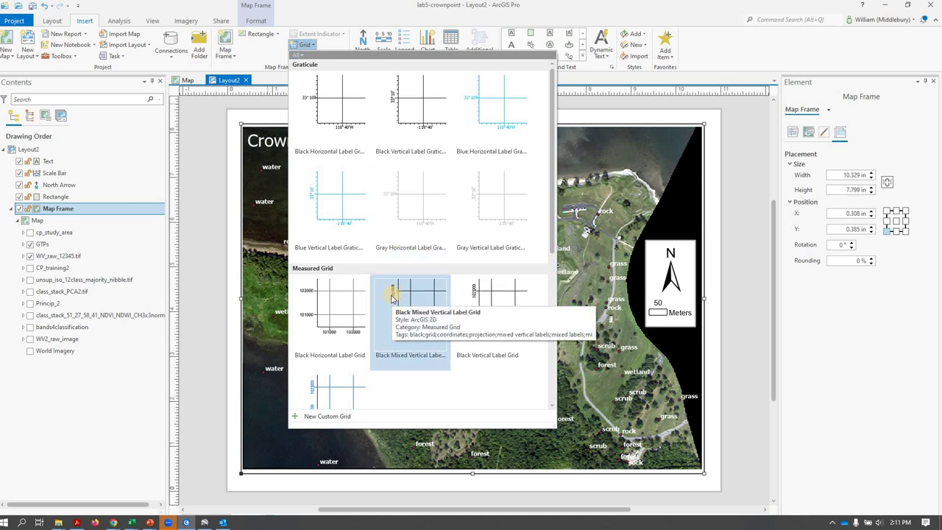
left_click(414, 289)
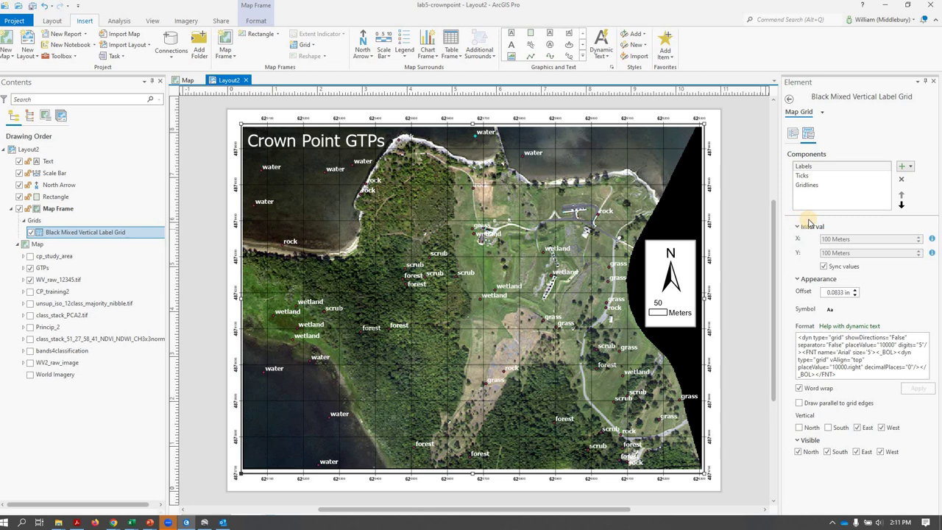
Step: Turn off synchronized X and Y values and automatic interval adjustment for the measured grid
left_click(825, 270)
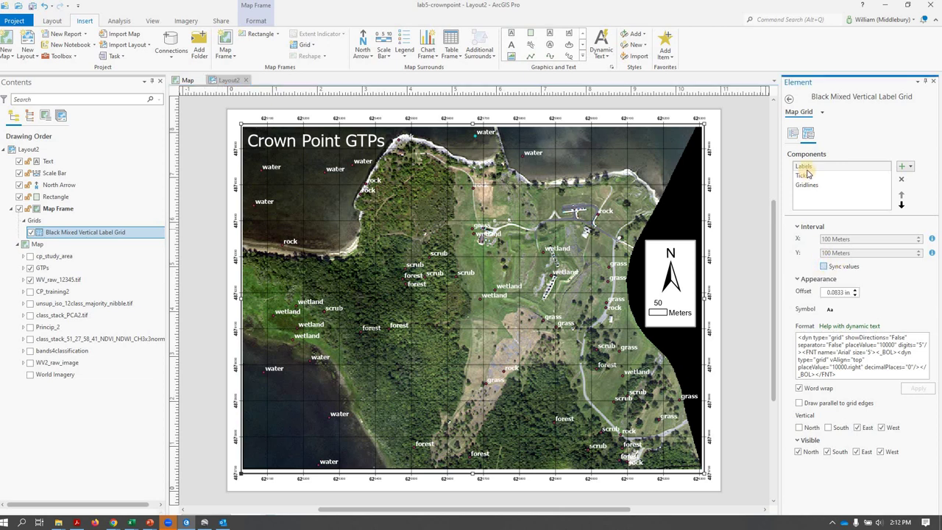
left_click(789, 134)
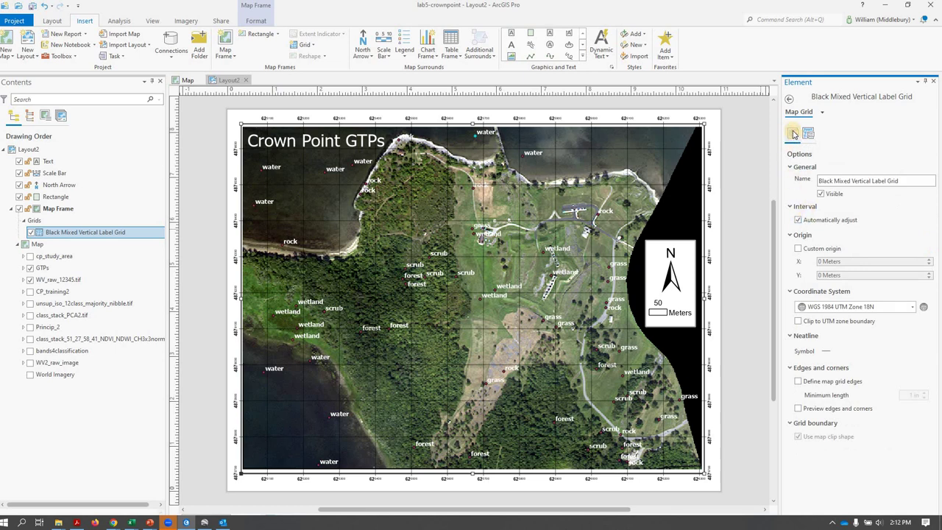
left_click(799, 220)
left_click(799, 220)
Step: Set the X and Y intervals of the grid's Labels component to 200 meters
left_click(807, 137)
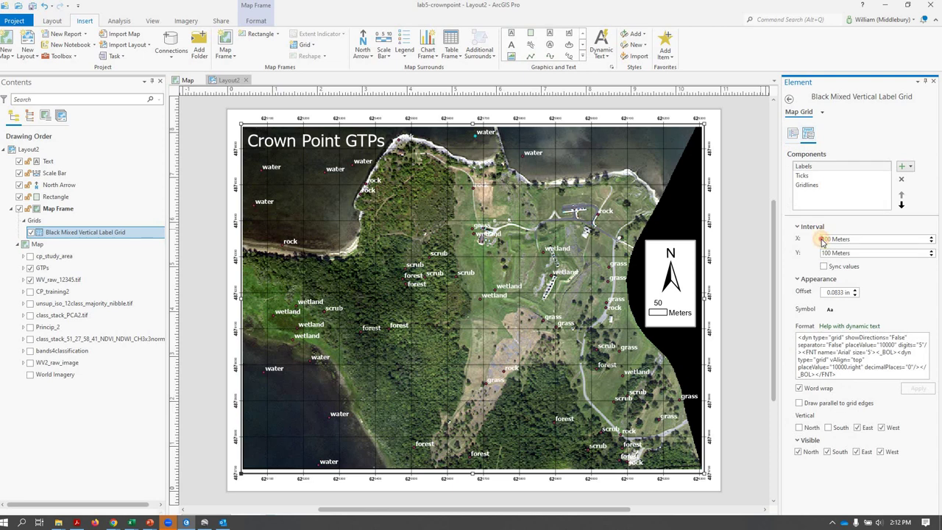
left_click(821, 239)
left_click(826, 253)
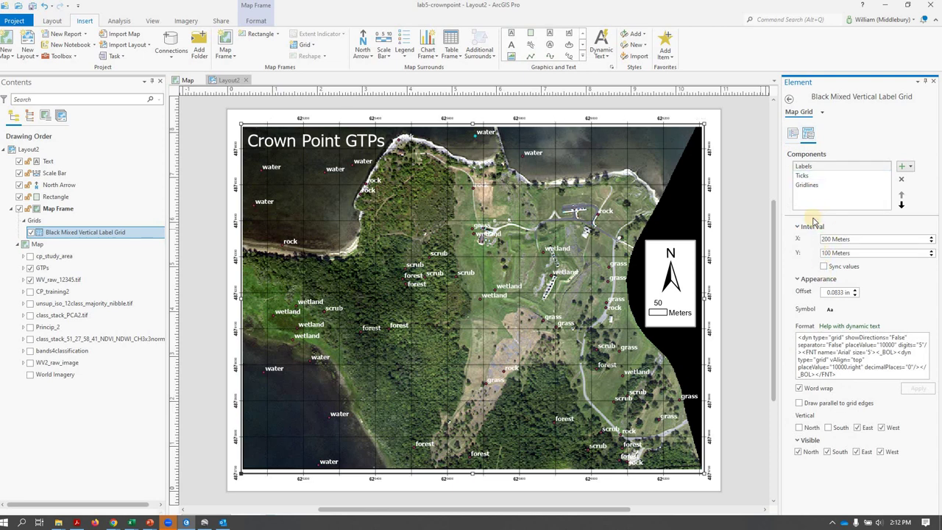
Step: Set the X and Y intervals of the grid's Ticks component to 200 meters
left_click(808, 175)
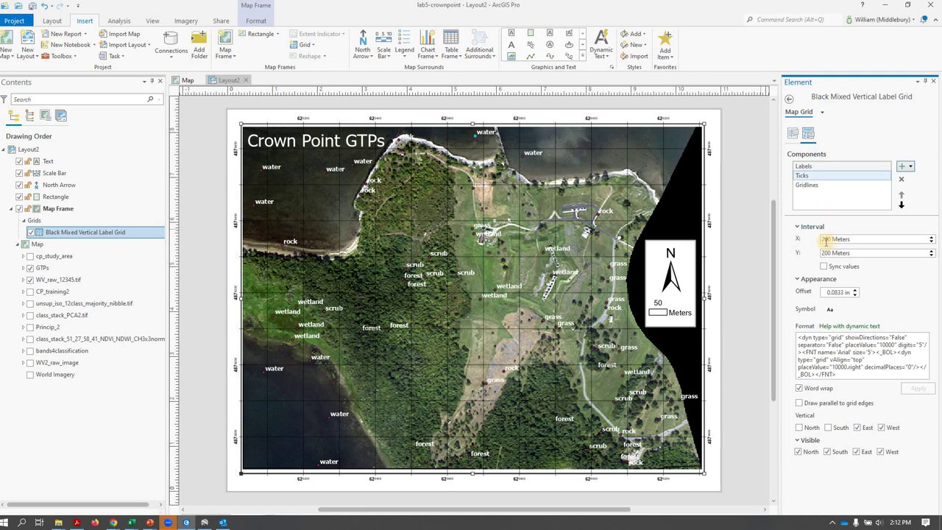
left_click(806, 176)
left_click(825, 252)
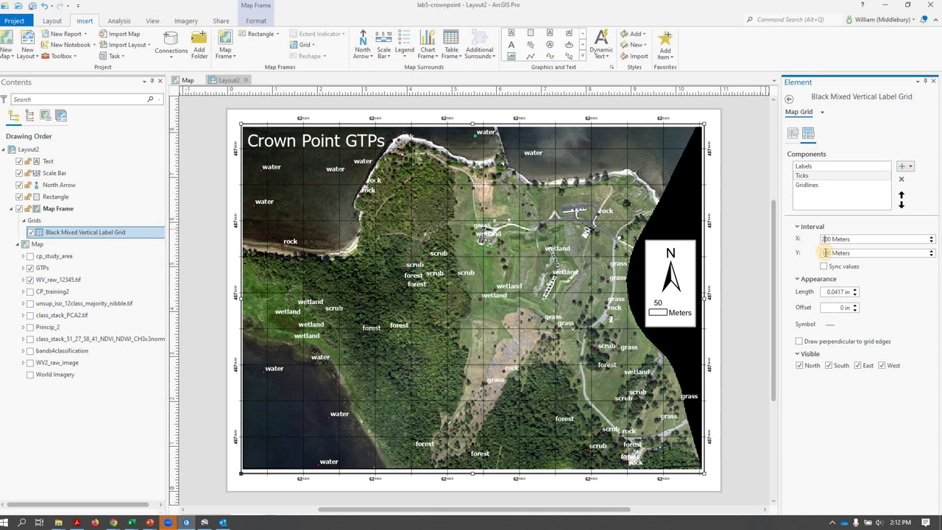
Step: Set the X and Y intervals of the grid's Gridlines component to 200 meters
left_click(807, 185)
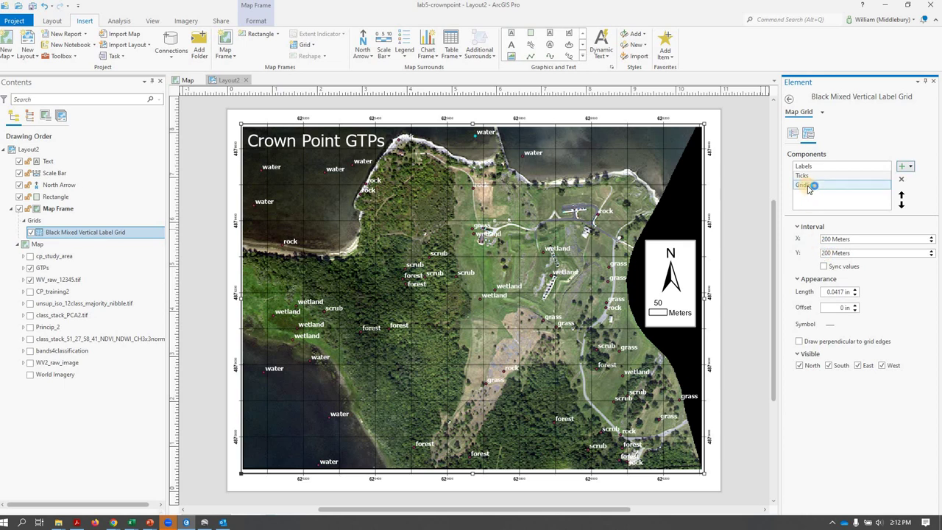
left_click(826, 238)
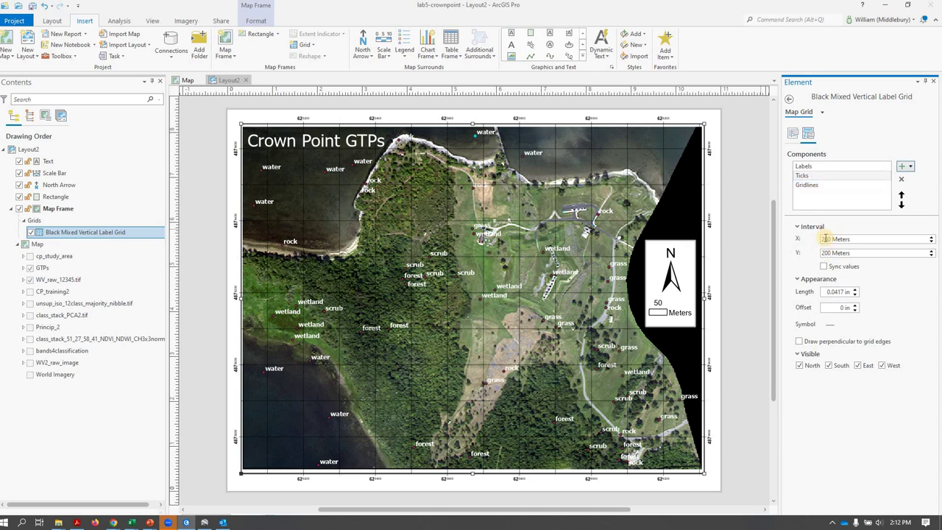
left_click(808, 185)
left_click(827, 238)
left_click(828, 252)
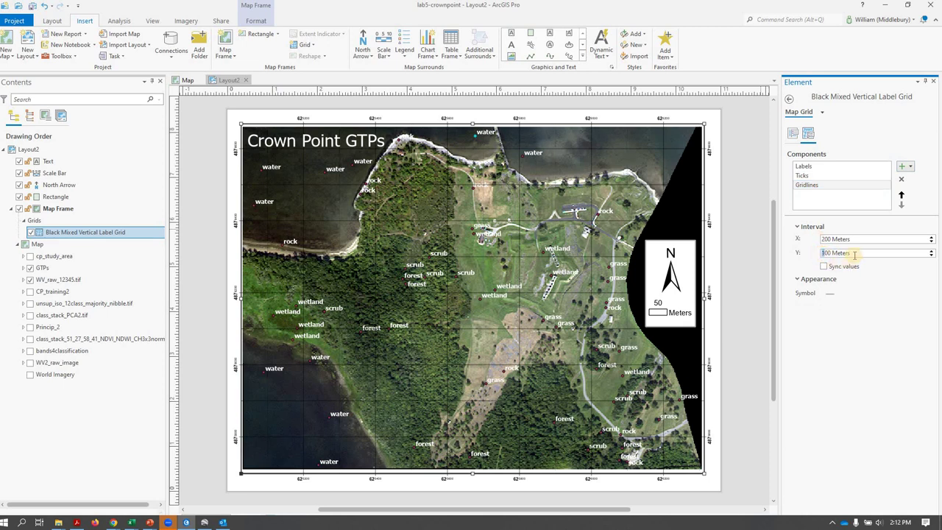
left_click(852, 239)
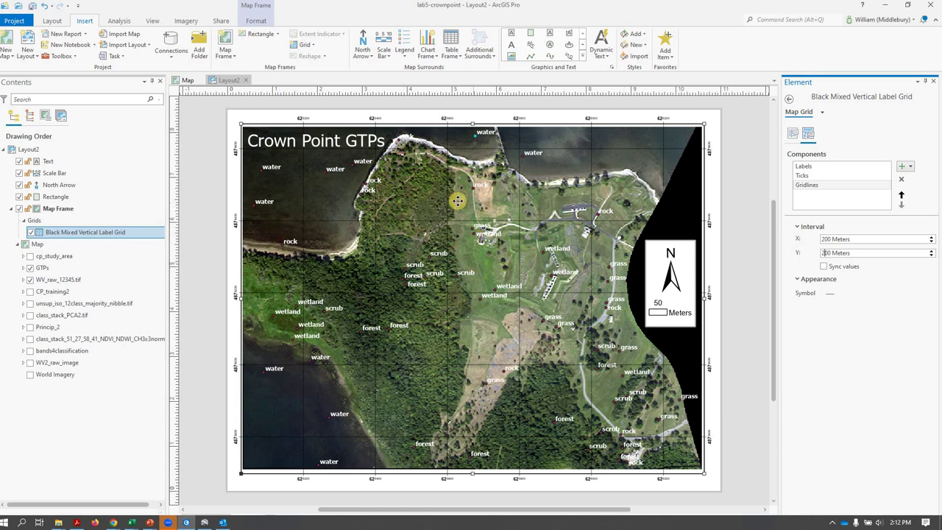
Step: Hide the grid labels on the south and east sides of the map frame
left_click(793, 134)
left_click(809, 133)
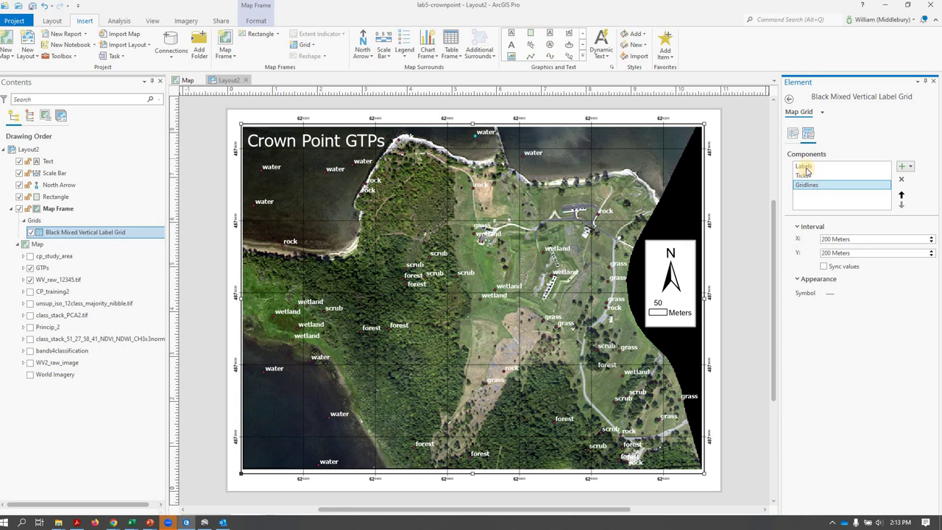
left_click(839, 168)
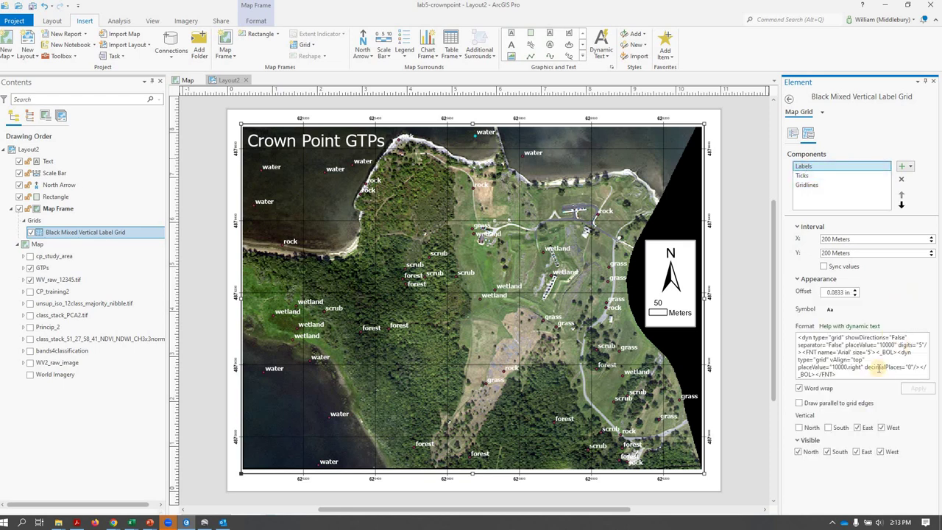
left_click(827, 453)
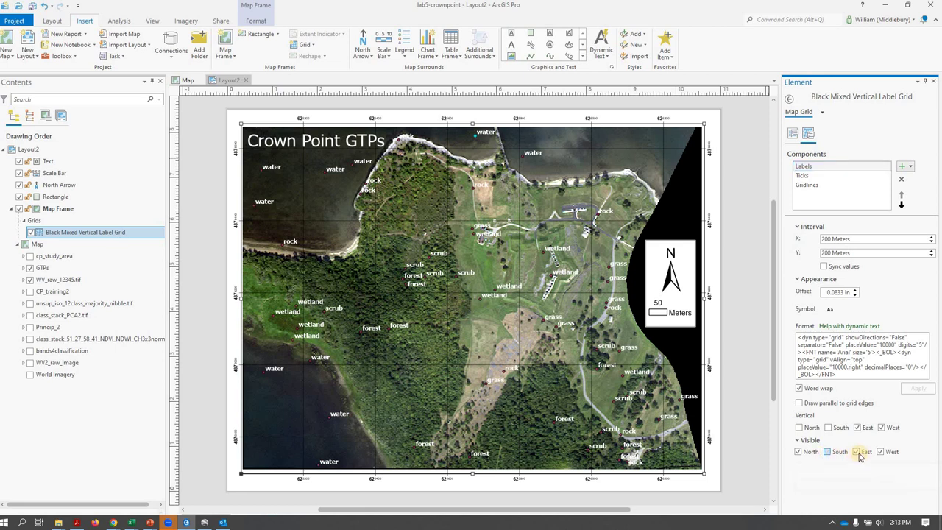
left_click(857, 452)
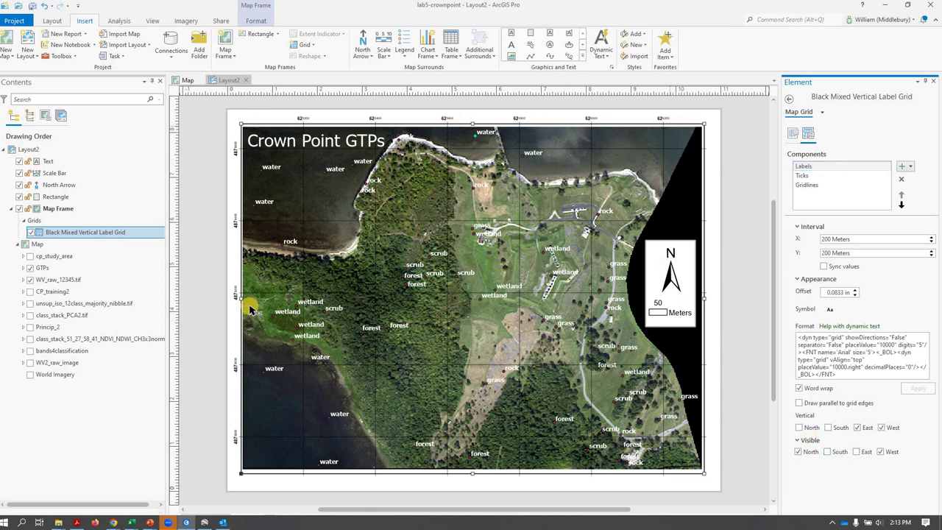
Step: Export the layout as a PDF with a vector resolution of 400 DPI, closing the grid's element settings
left_click(221, 22)
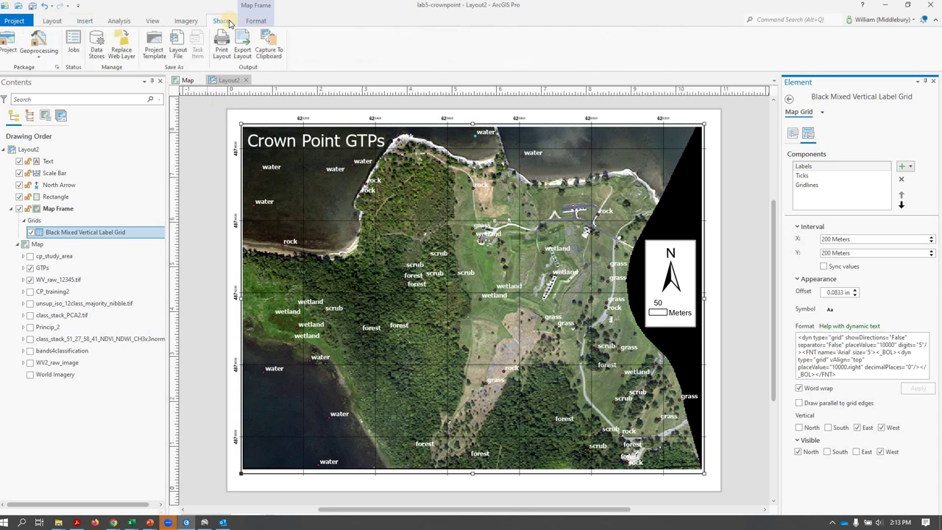
left_click(248, 55)
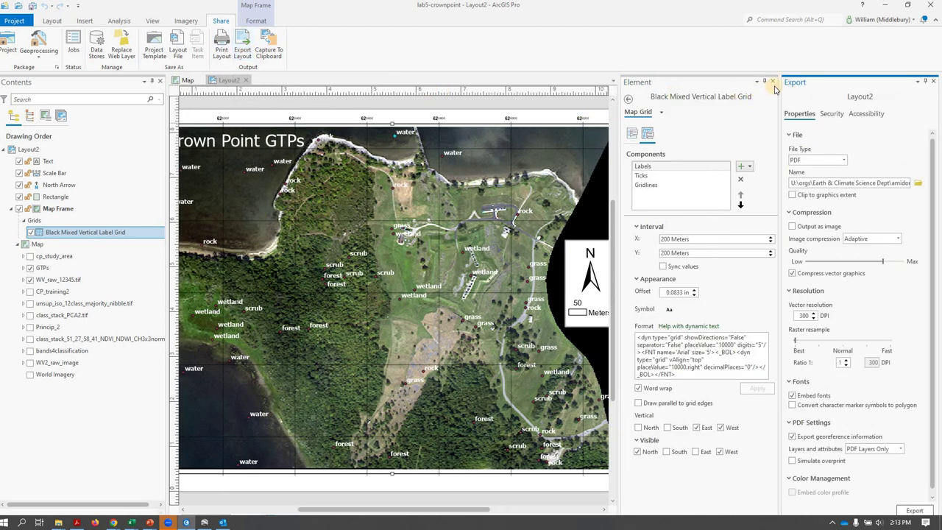
left_click(771, 82)
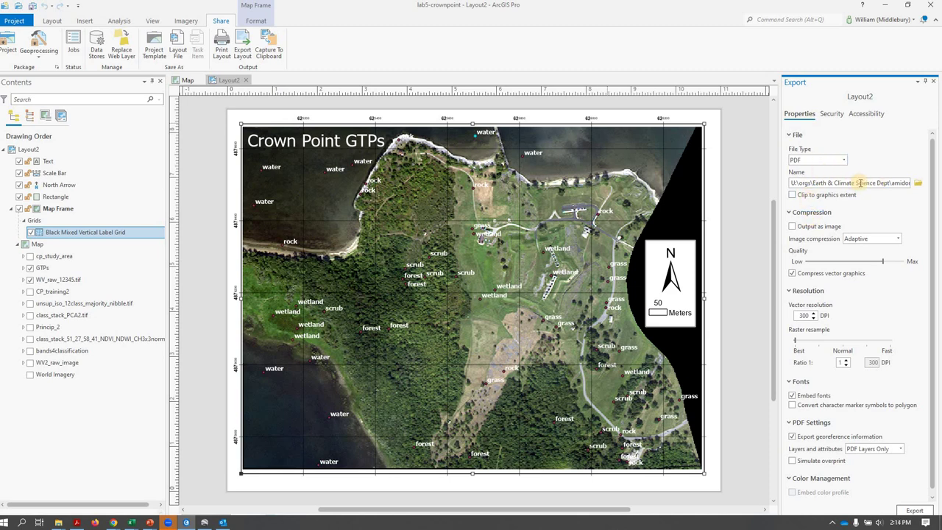
left_click(803, 315)
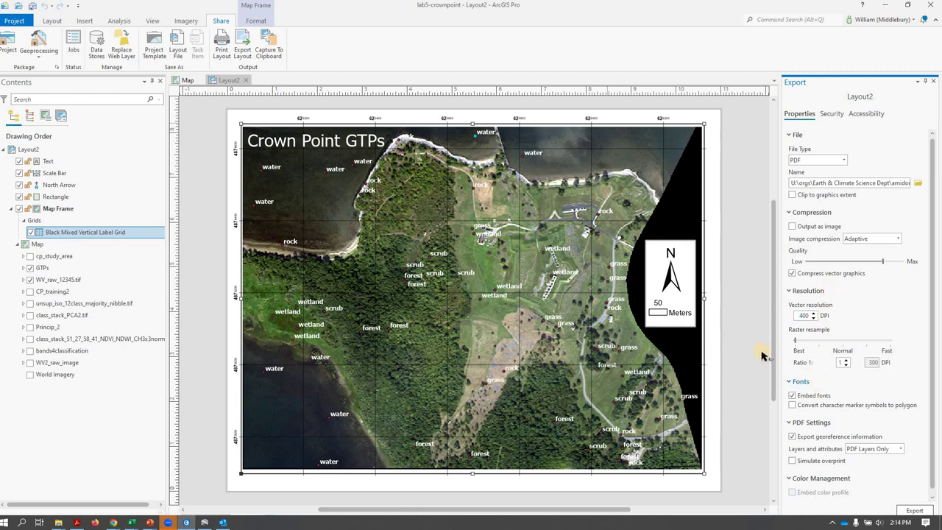
left_click(915, 511)
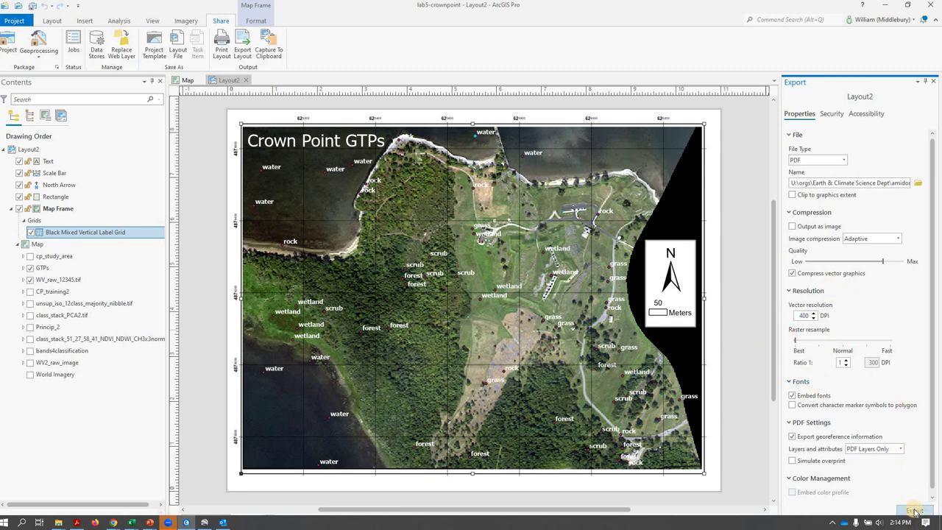